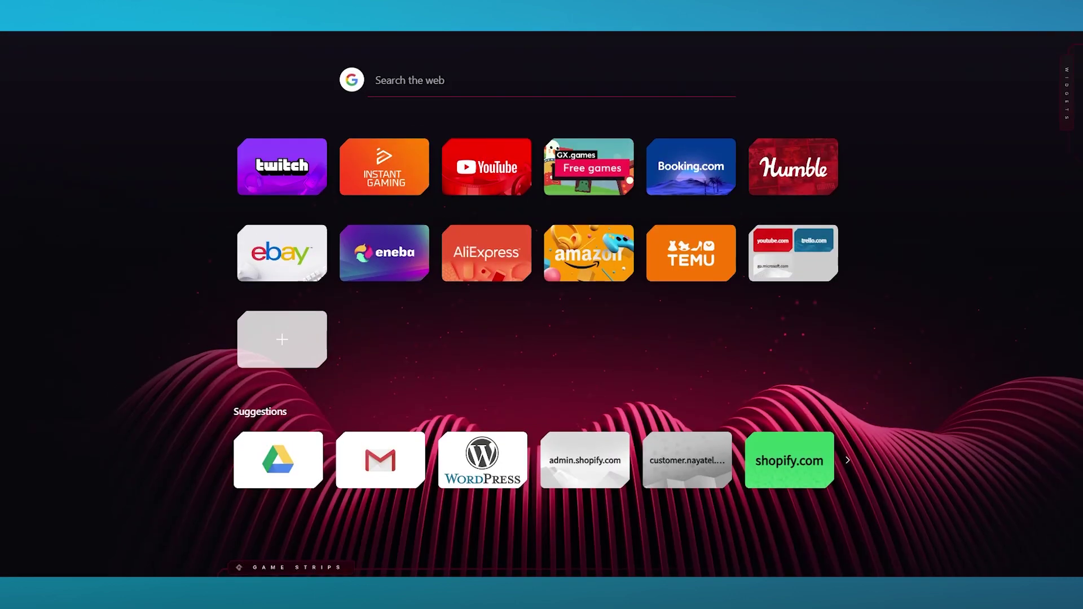
Find the ThemeForest site with a web search for "themeforest" and open its WordPress Themes category
{"action": "type", "text": "themeforest"}
{"action": "key", "text": "Return"}
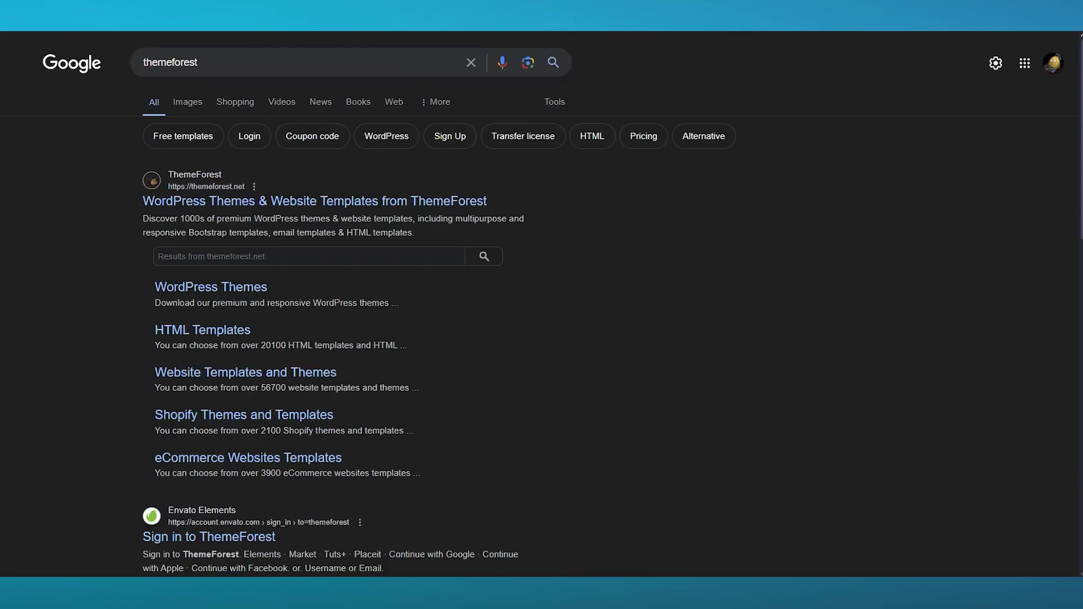
{"action": "left_click", "coordinate": [306, 203]}
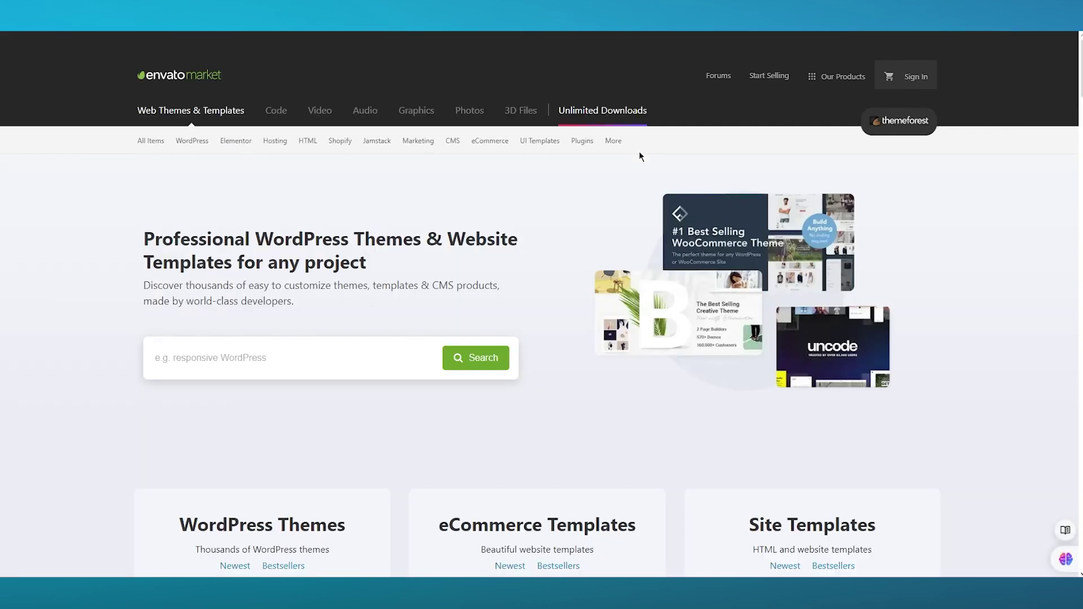
{"action": "scroll", "coordinate": [627, 342], "scroll_direction": "down", "scroll_amount": 5}
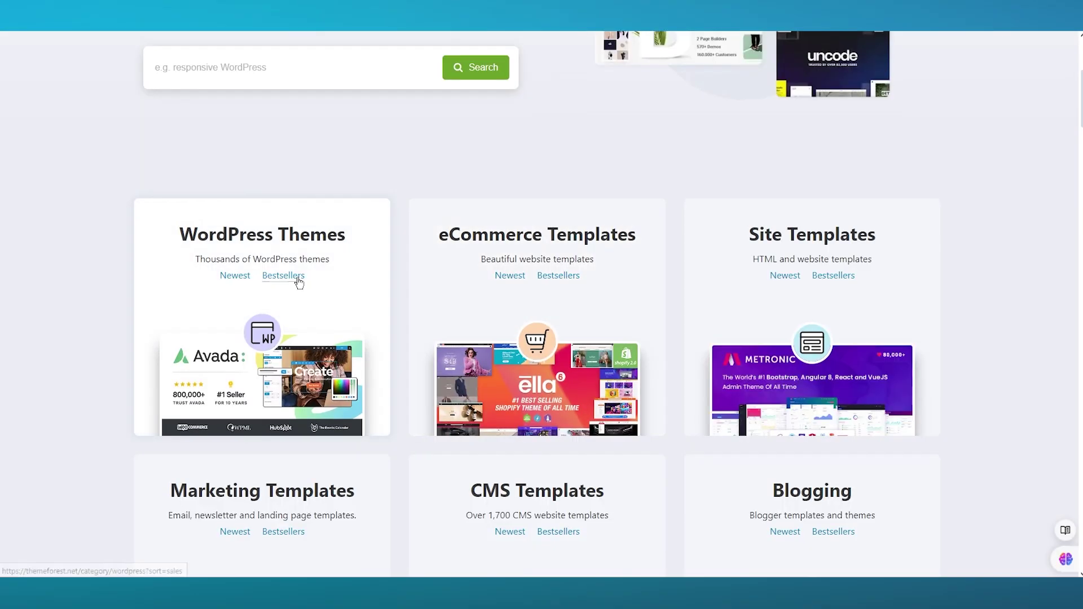
{"action": "left_click", "coordinate": [276, 239]}
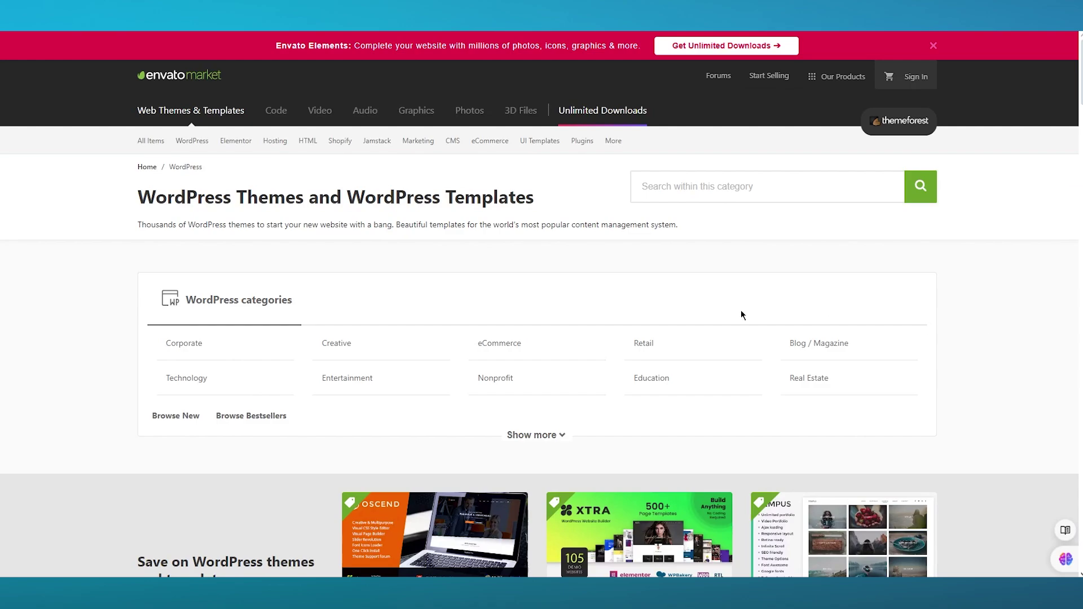
Examine the WordPress category page, including its category list, sale offers, weekly bestsellers, items under $40 and new bestsellers
{"action": "scroll", "coordinate": [205, 268], "scroll_direction": "down", "scroll_amount": 5}
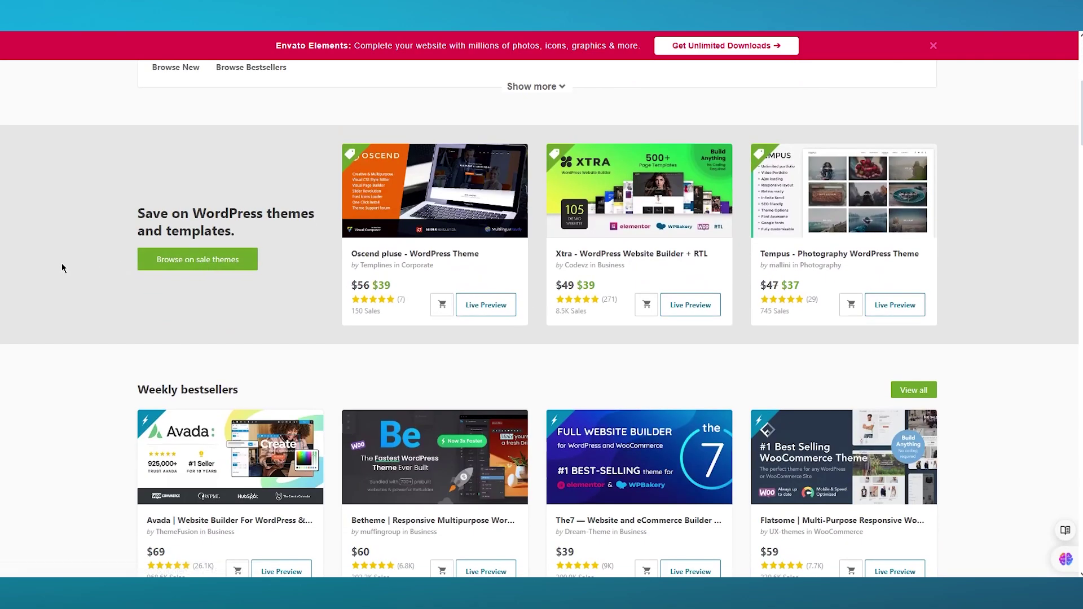
{"action": "scroll", "coordinate": [63, 268], "scroll_direction": "down", "scroll_amount": 3}
{"action": "scroll", "coordinate": [66, 268], "scroll_direction": "down", "scroll_amount": 10}
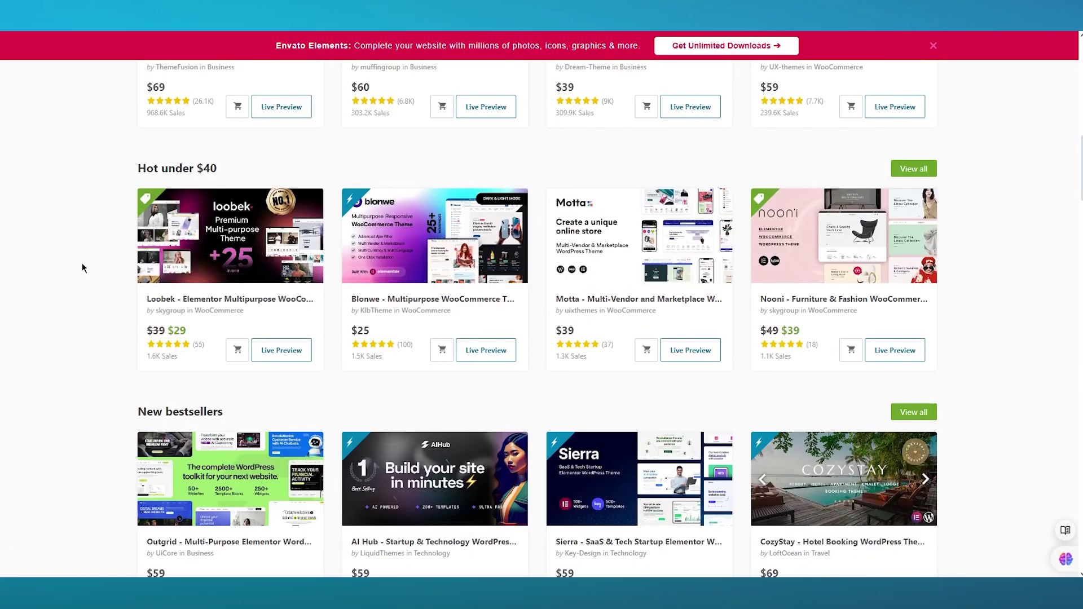
{"action": "scroll", "coordinate": [82, 267], "scroll_direction": "up", "scroll_amount": 13}
{"action": "scroll", "coordinate": [83, 267], "scroll_direction": "up", "scroll_amount": 5}
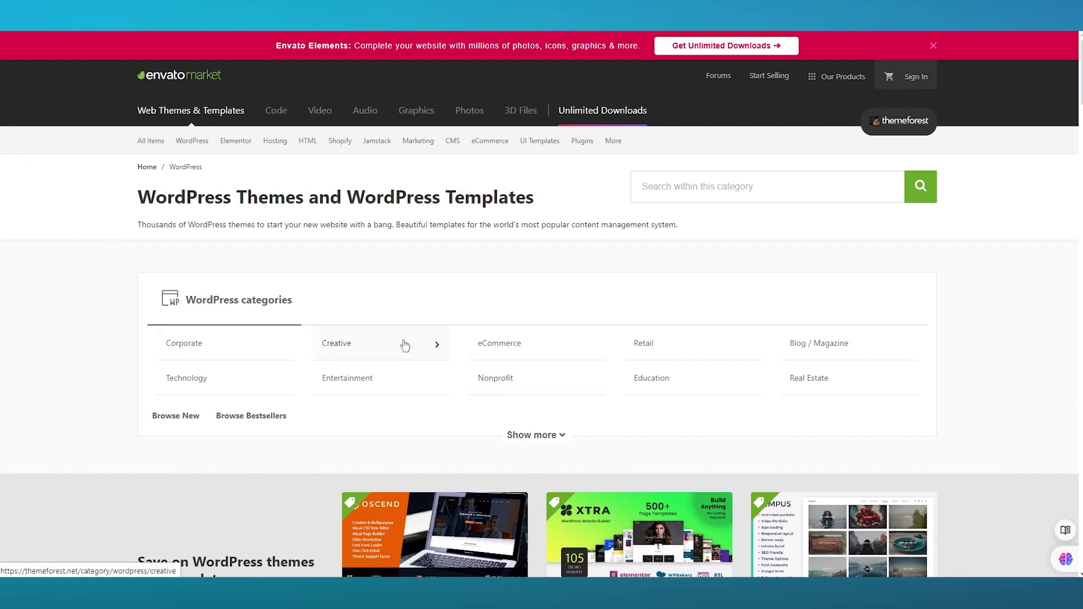
{"action": "scroll", "coordinate": [127, 298], "scroll_direction": "down", "scroll_amount": 5}
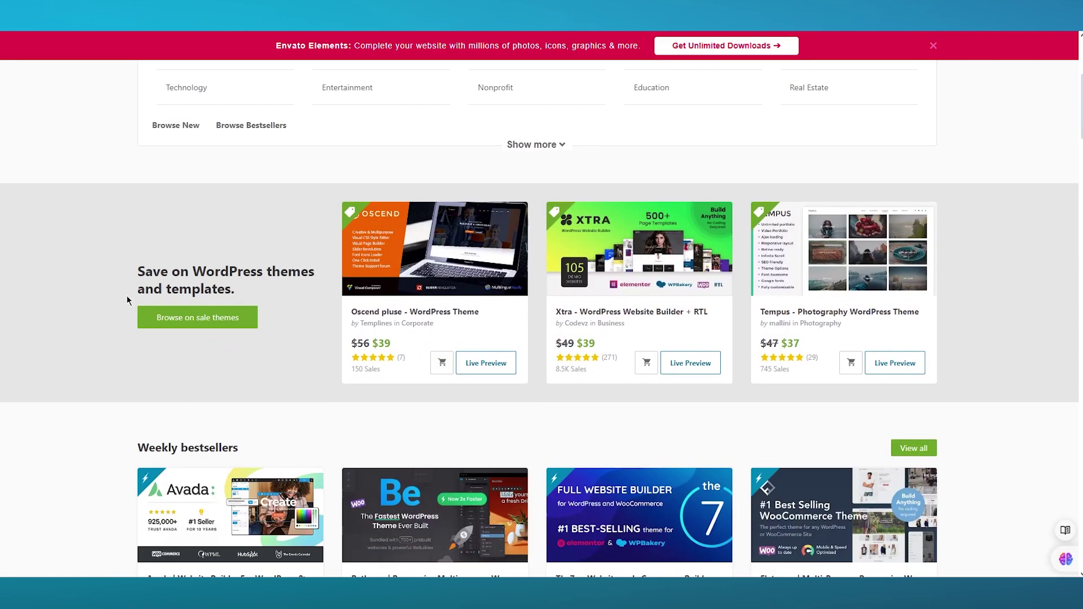
{"action": "scroll", "coordinate": [120, 284], "scroll_direction": "down", "scroll_amount": 9}
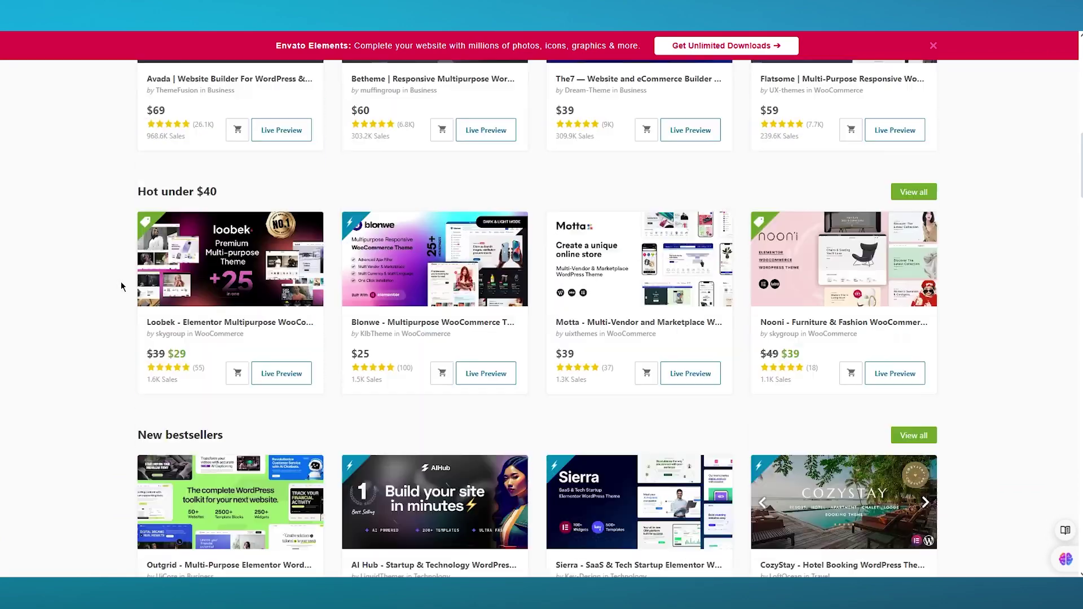
{"action": "scroll", "coordinate": [121, 285], "scroll_direction": "down", "scroll_amount": 10}
{"action": "scroll", "coordinate": [113, 288], "scroll_direction": "up", "scroll_amount": 7}
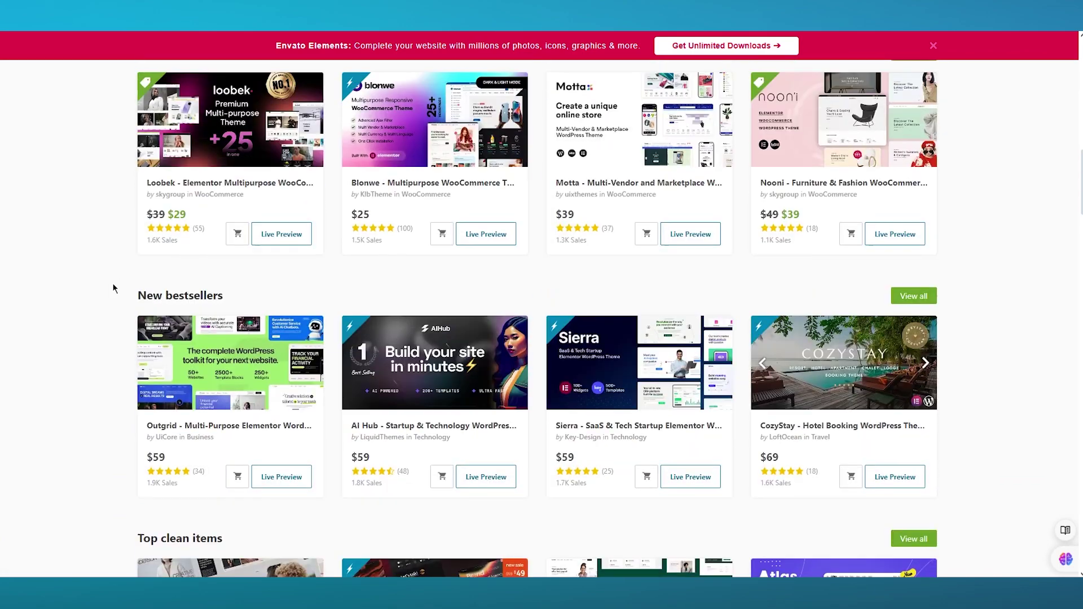
{"action": "scroll", "coordinate": [112, 285], "scroll_direction": "up", "scroll_amount": 18}
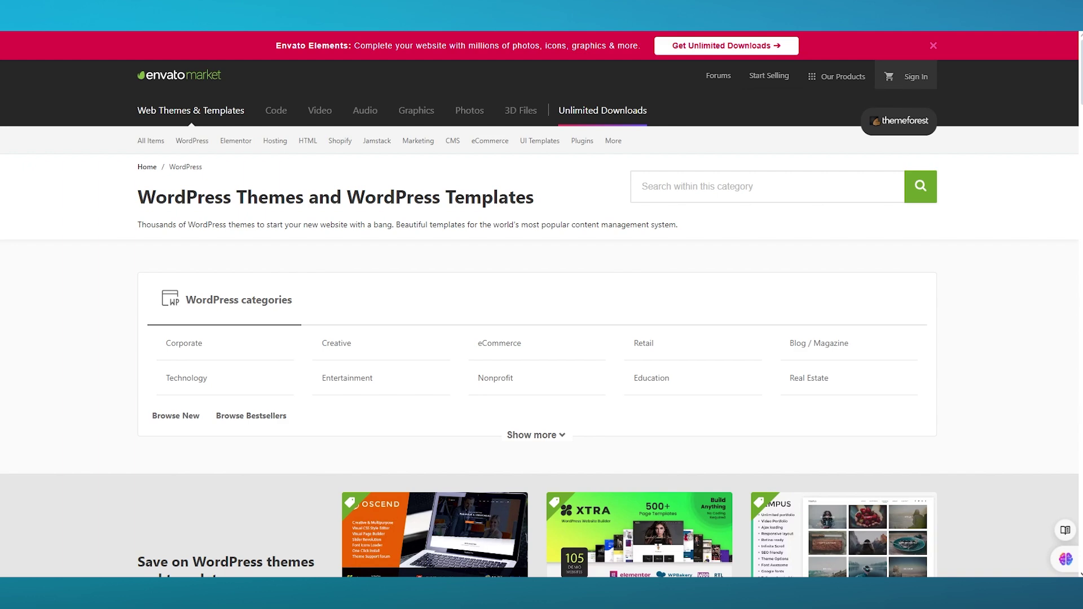
{"action": "scroll", "coordinate": [889, 343], "scroll_direction": "down", "scroll_amount": 5}
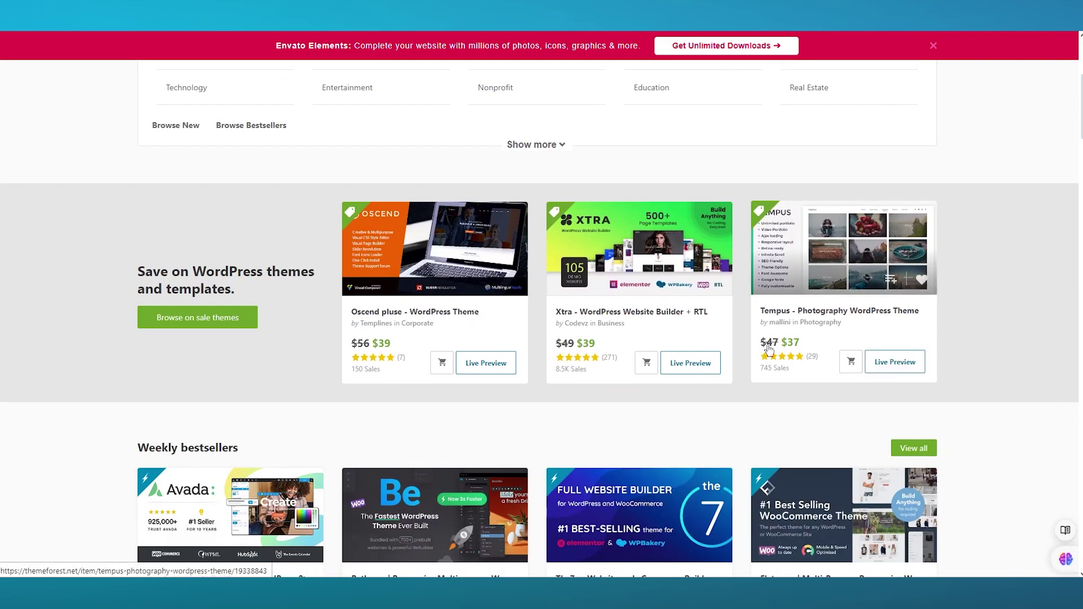
{"action": "scroll", "coordinate": [797, 352], "scroll_direction": "up", "scroll_amount": 5}
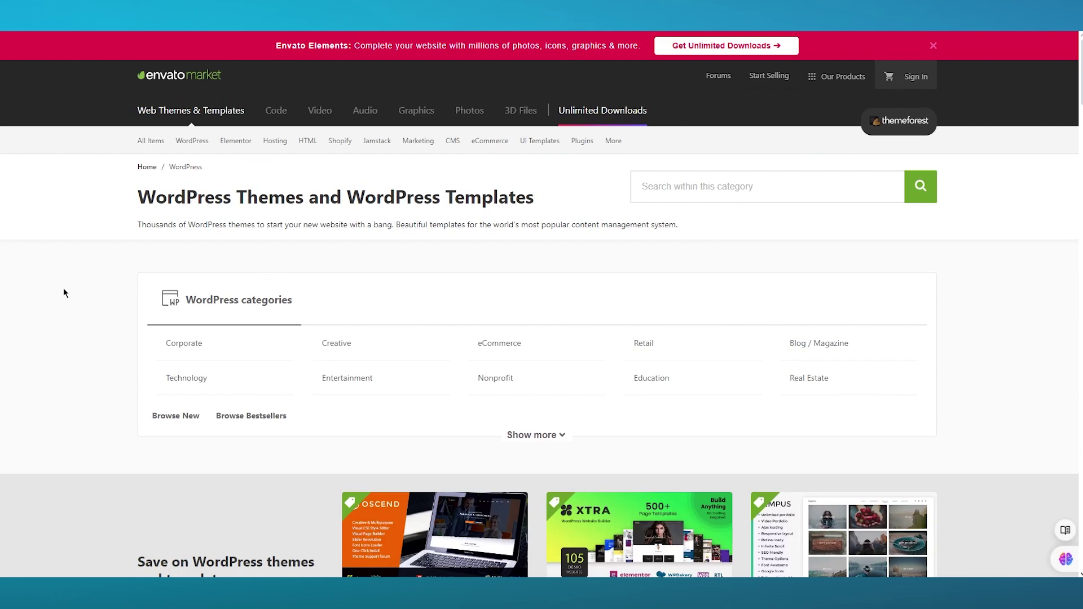
Show only the WordPress themes on sale and sort them by price from low to high
{"action": "scroll", "coordinate": [62, 293], "scroll_direction": "down", "scroll_amount": 6}
{"action": "left_click", "coordinate": [185, 259]}
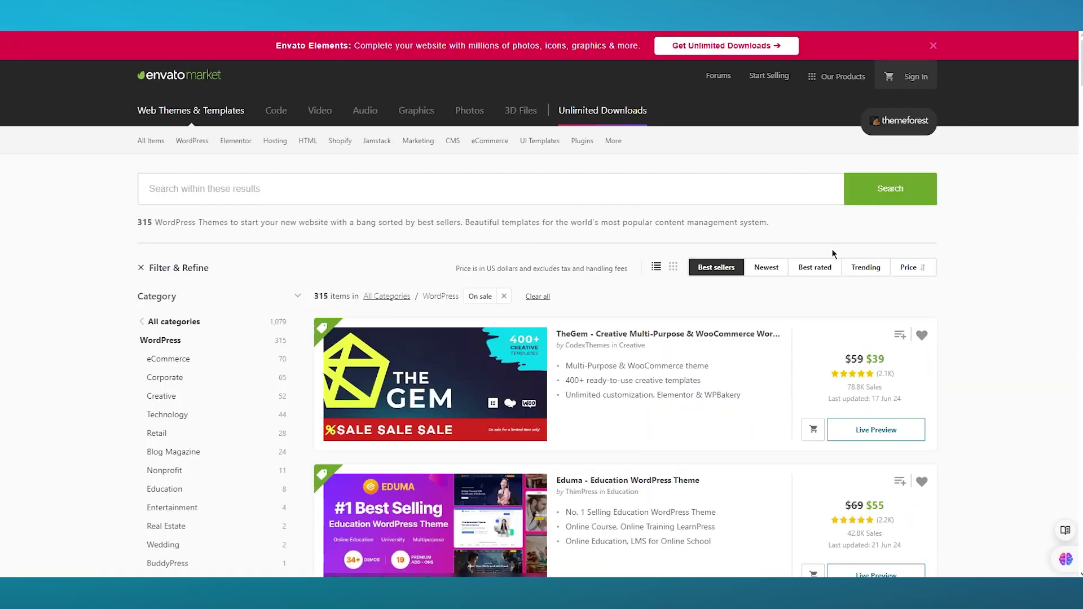
{"action": "left_click", "coordinate": [928, 269]}
{"action": "scroll", "coordinate": [984, 257], "scroll_direction": "up", "scroll_amount": 1}
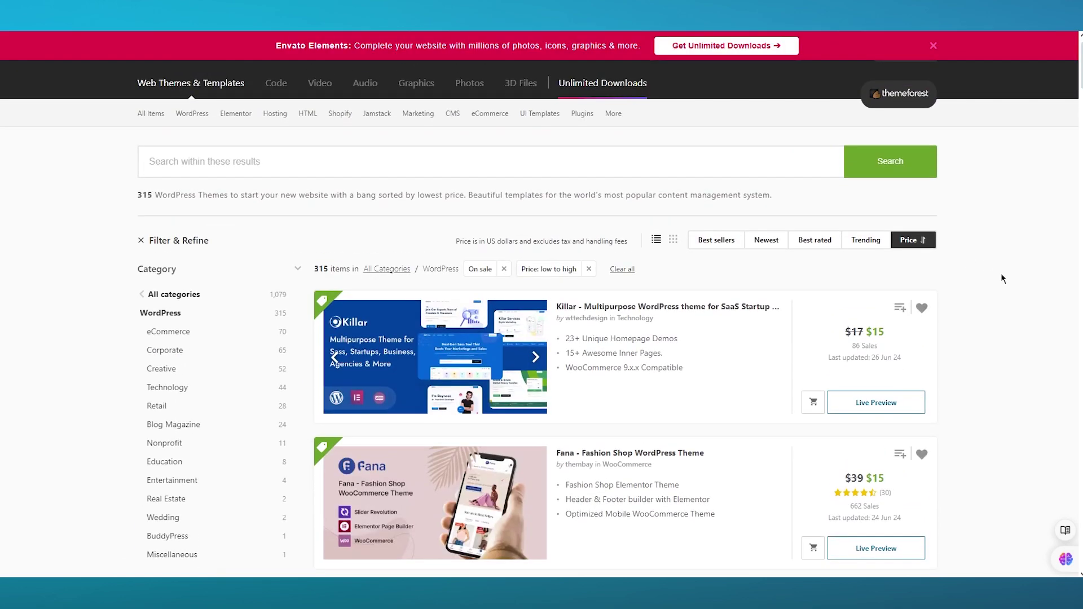
Look over the cheapest on-sale themes and set the minimum price filter to 0
{"action": "scroll", "coordinate": [1001, 273], "scroll_direction": "down", "scroll_amount": 2}
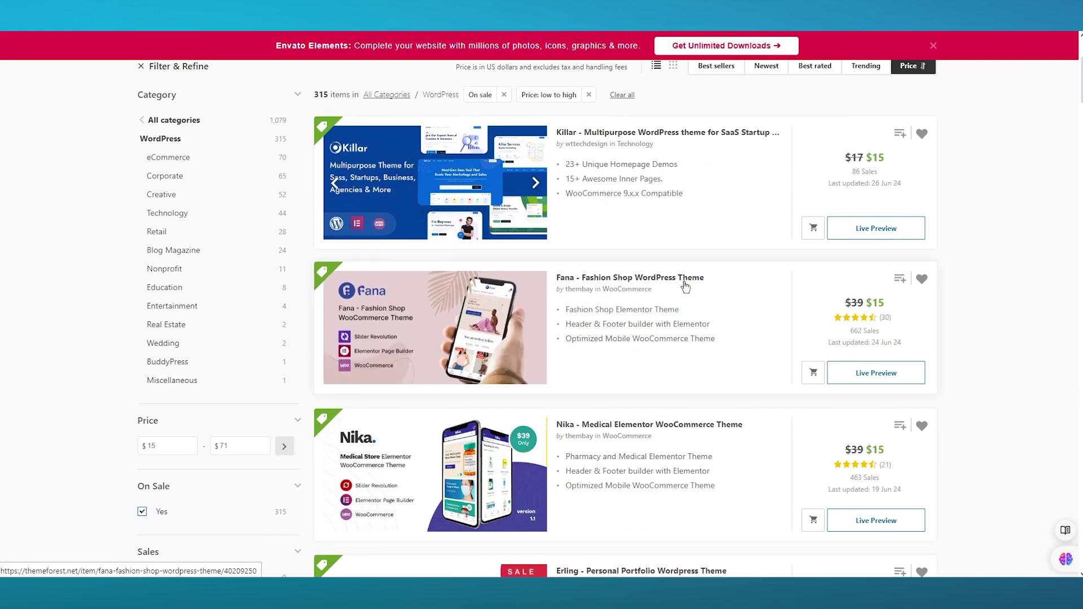
{"action": "scroll", "coordinate": [720, 287], "scroll_direction": "down", "scroll_amount": 3}
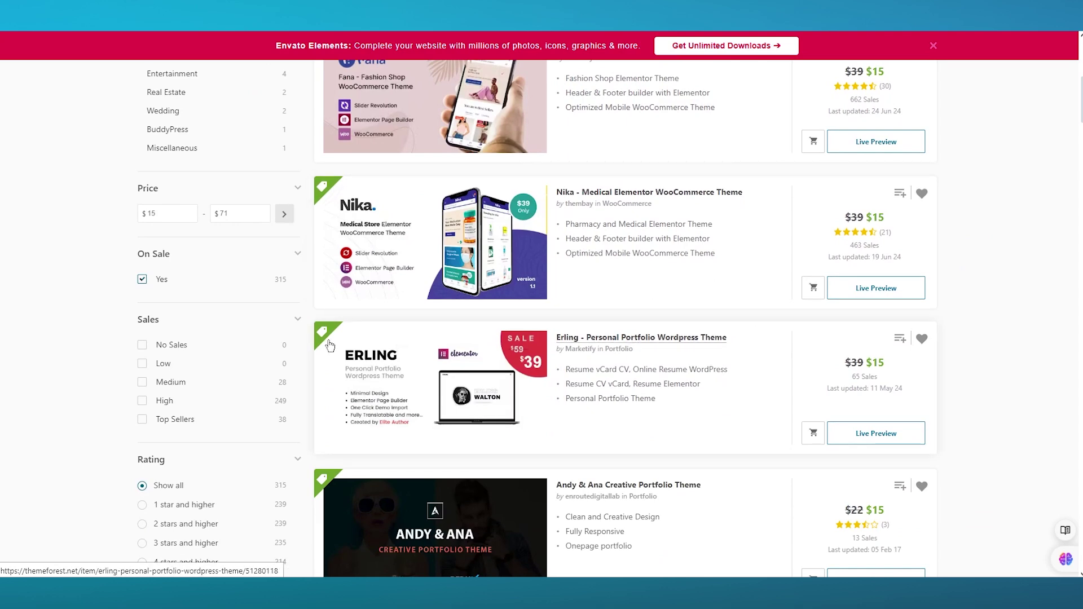
{"action": "scroll", "coordinate": [124, 354], "scroll_direction": "up", "scroll_amount": 3}
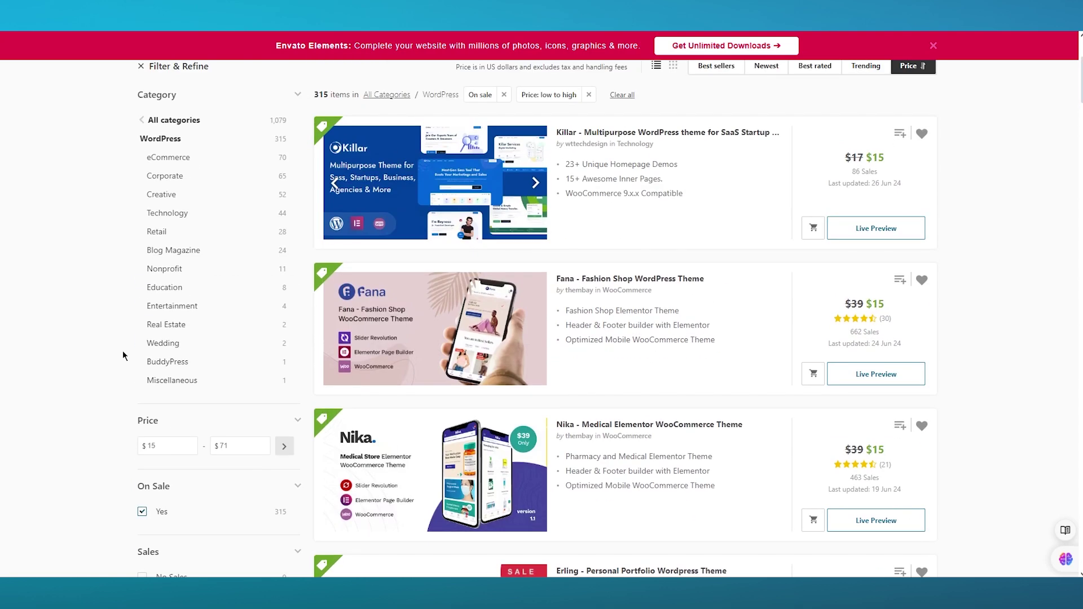
{"action": "scroll", "coordinate": [170, 360], "scroll_direction": "down", "scroll_amount": 2}
{"action": "left_click", "coordinate": [144, 332]}
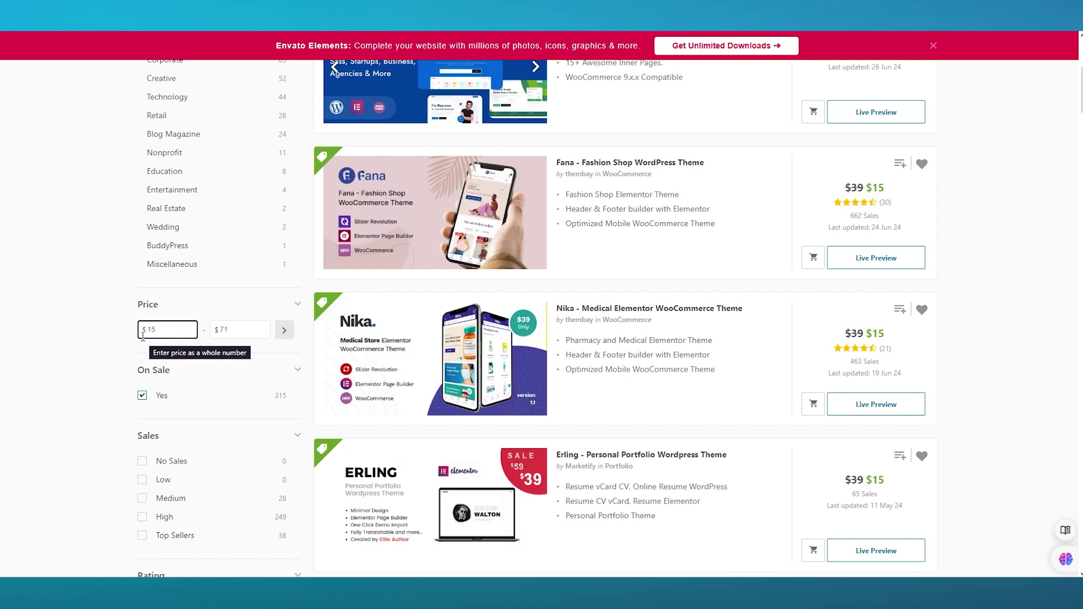
{"action": "type", "text": "0"}
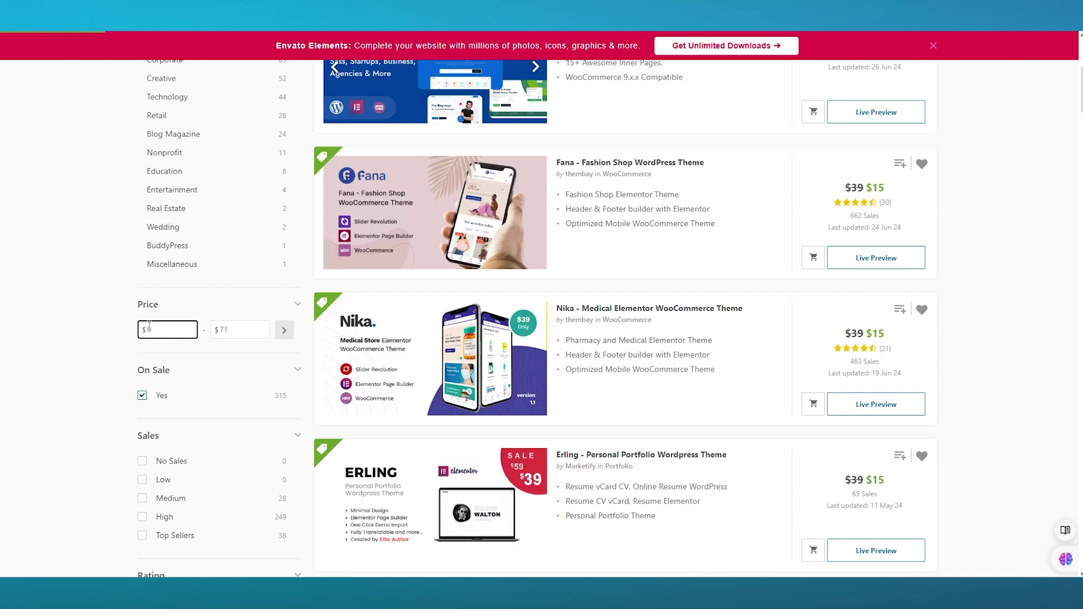
Review the remaining filters and on-sale results, and open the Fana - Fashion Shop WordPress Theme item page
{"action": "scroll", "coordinate": [180, 338], "scroll_direction": "down", "scroll_amount": 4}
{"action": "scroll", "coordinate": [265, 337], "scroll_direction": "down", "scroll_amount": 5}
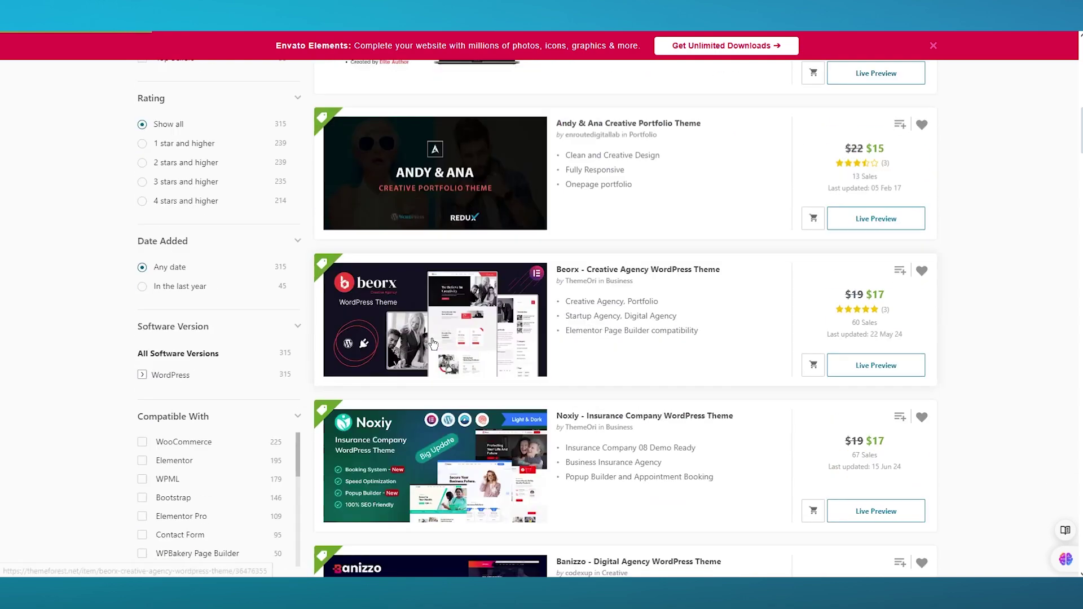
{"action": "scroll", "coordinate": [937, 334], "scroll_direction": "down", "scroll_amount": 3}
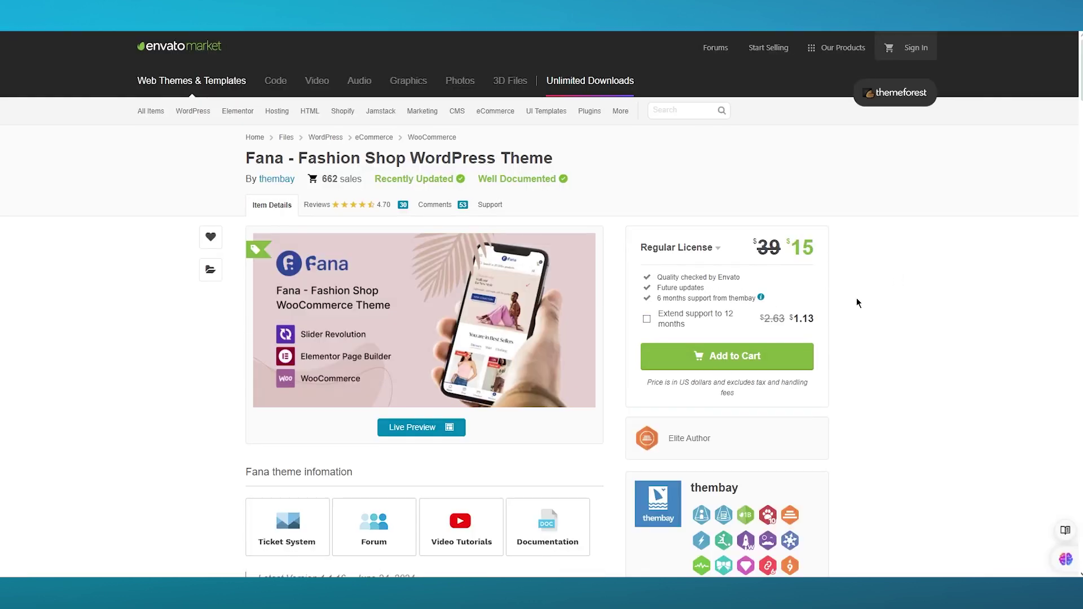
Dismiss the survey prompt and examine the Fana theme's licence, support, compatibility and software version details
{"action": "scroll", "coordinate": [856, 303], "scroll_direction": "down", "scroll_amount": 3}
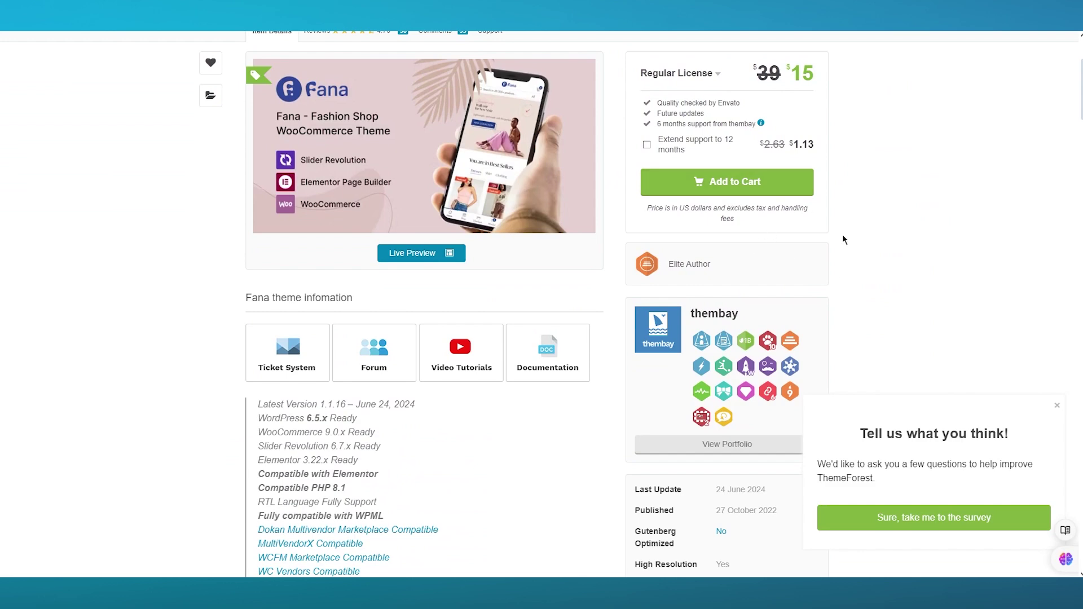
{"action": "scroll", "coordinate": [875, 265], "scroll_direction": "down", "scroll_amount": 5}
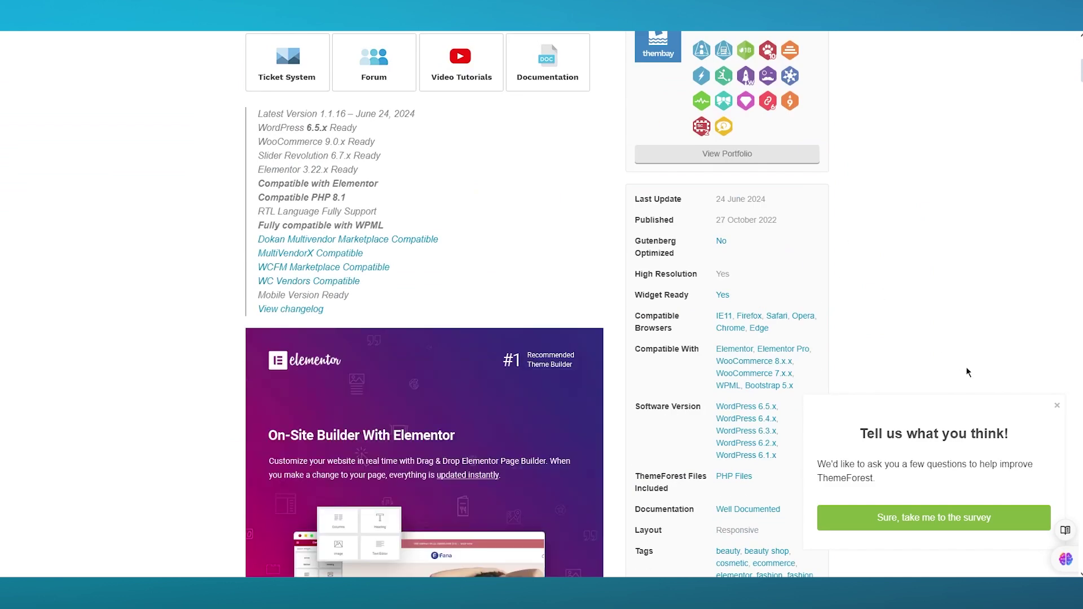
{"action": "left_click", "coordinate": [1057, 408]}
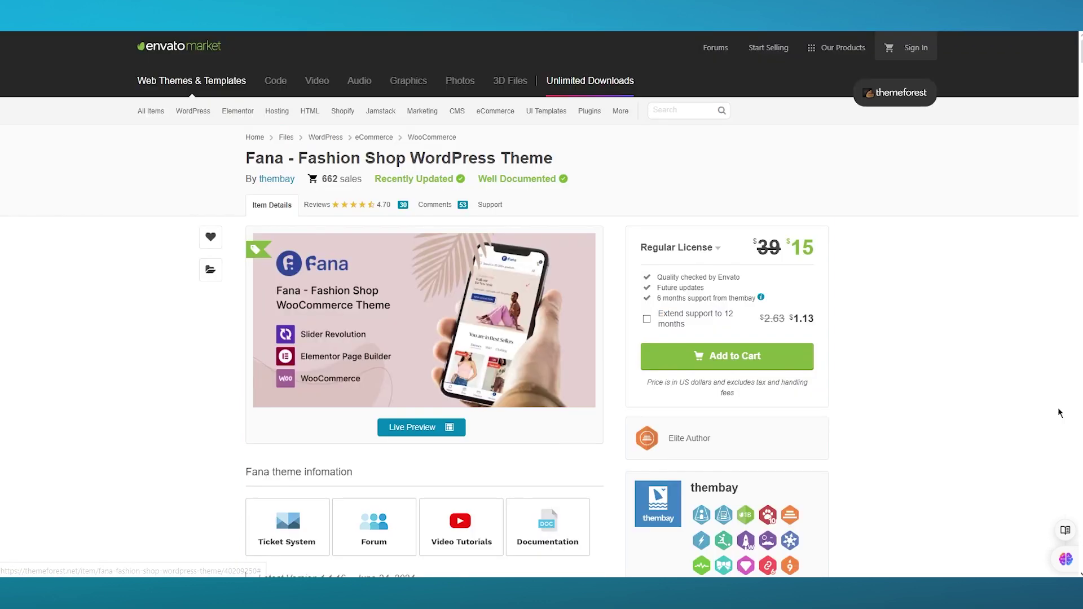
{"action": "scroll", "coordinate": [899, 385], "scroll_direction": "down", "scroll_amount": 10}
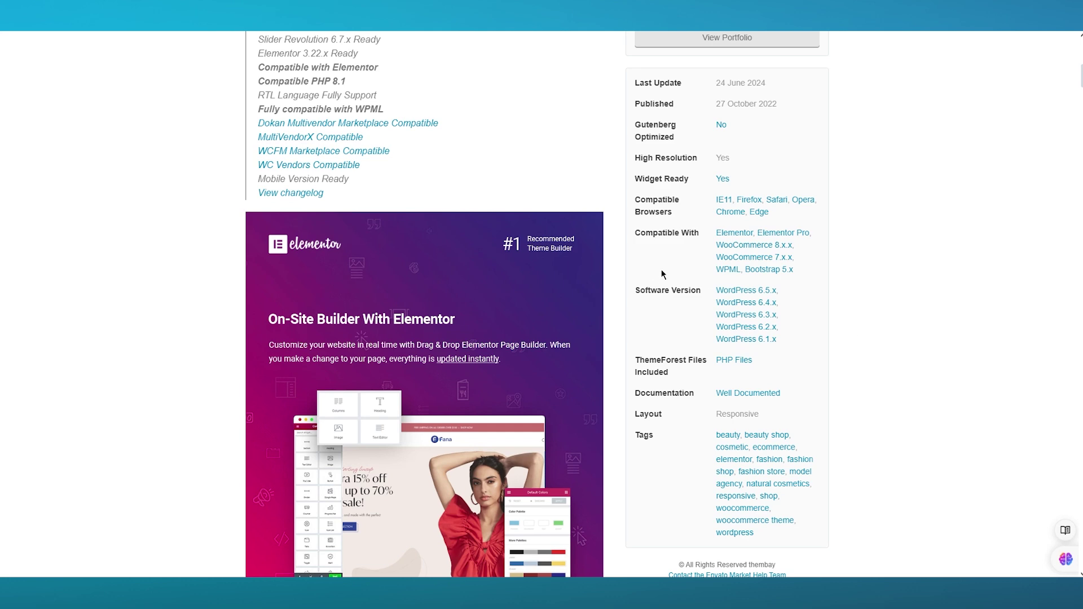
{"action": "scroll", "coordinate": [797, 271], "scroll_direction": "up", "scroll_amount": 10}
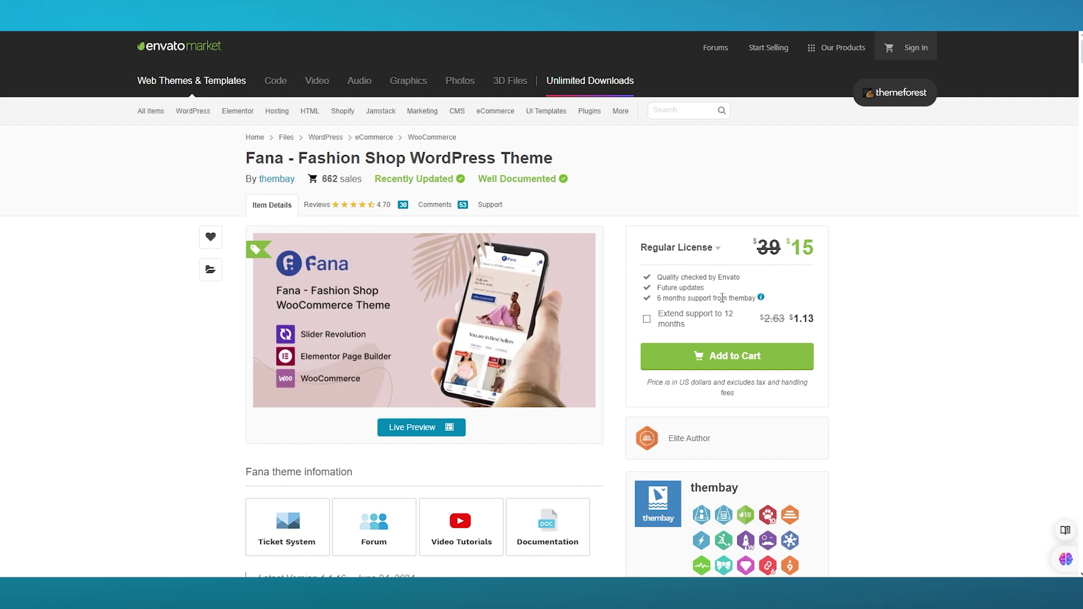
{"action": "scroll", "coordinate": [753, 238], "scroll_direction": "down", "scroll_amount": 3}
{"action": "scroll", "coordinate": [754, 238], "scroll_direction": "up", "scroll_amount": 3}
Switch to File Explorer, go to the Downloads folder, and extract glamazon-fse.1.0.zip into a glamazon-fse.1.0 folder
{"action": "key", "text": "ctrl+j"}
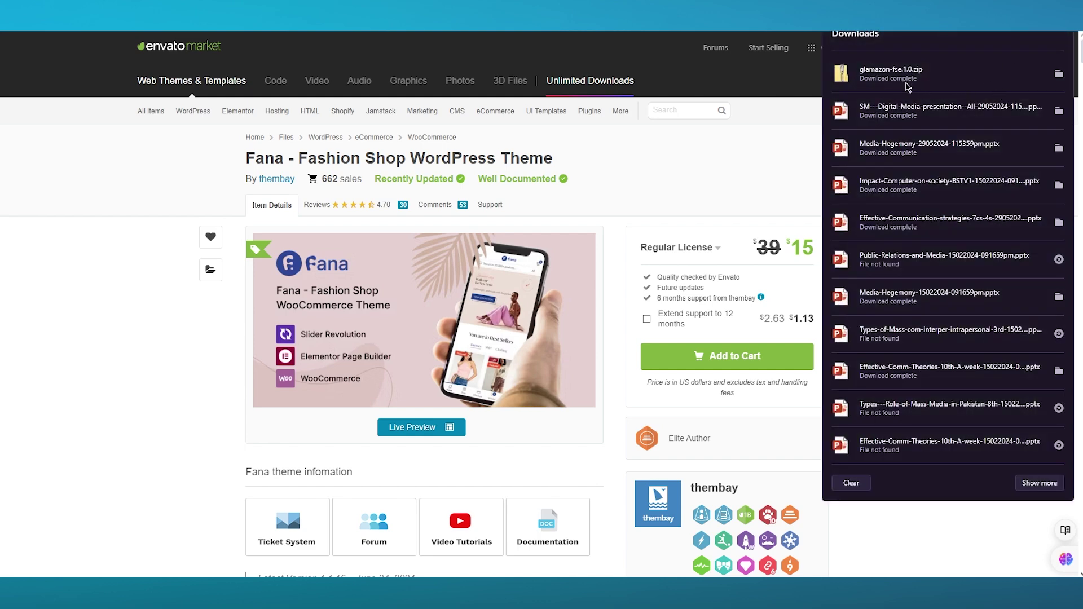
{"action": "left_click", "coordinate": [789, 179]}
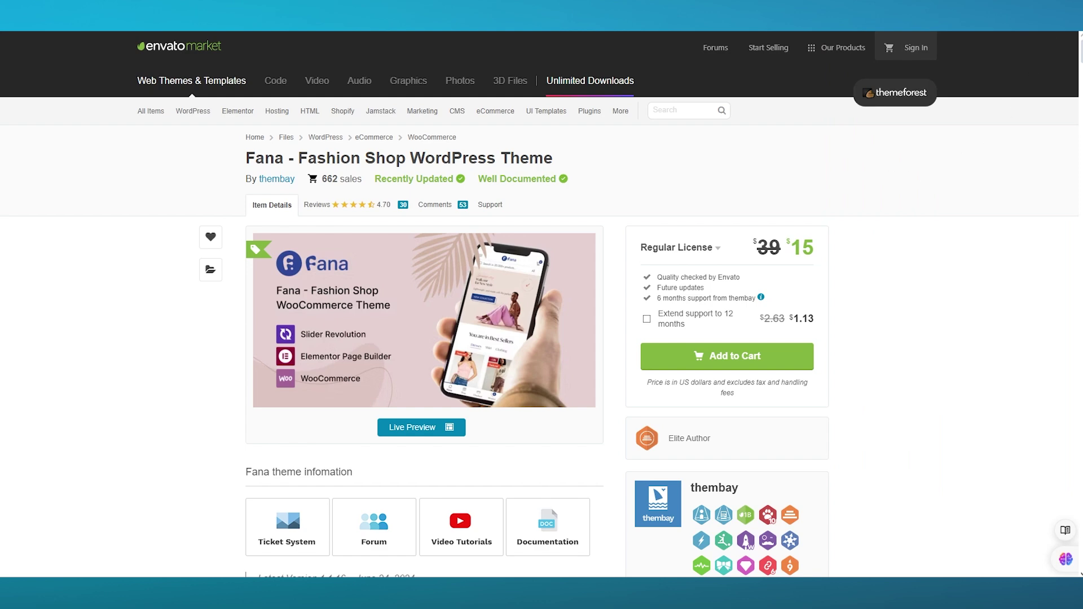
{"action": "key", "text": "alt+Tab"}
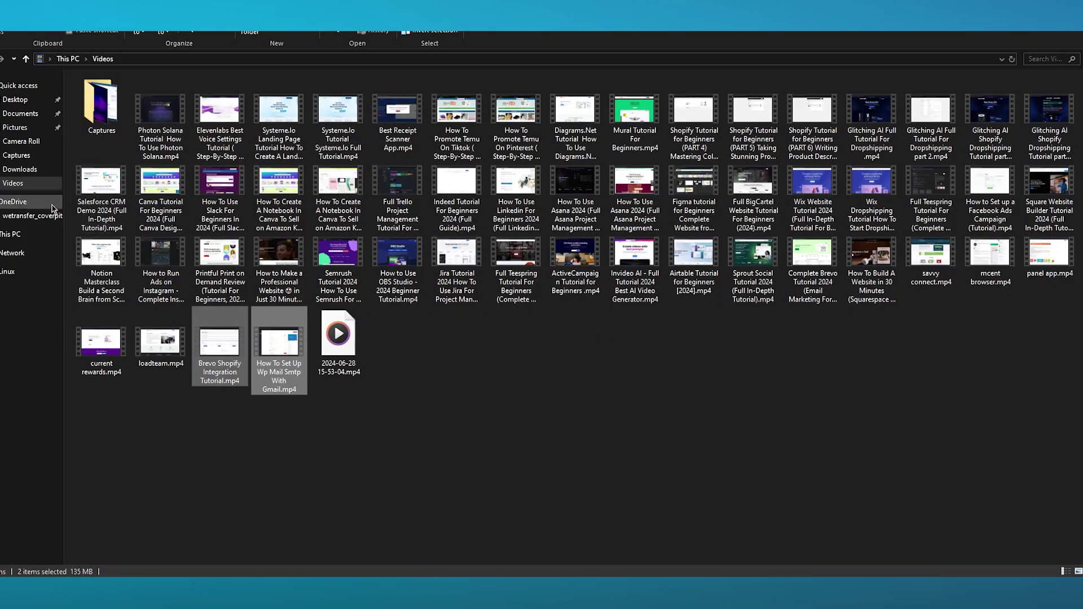
{"action": "left_click", "coordinate": [17, 168]}
{"action": "left_click", "coordinate": [124, 96]}
{"action": "right_click", "coordinate": [123, 96]}
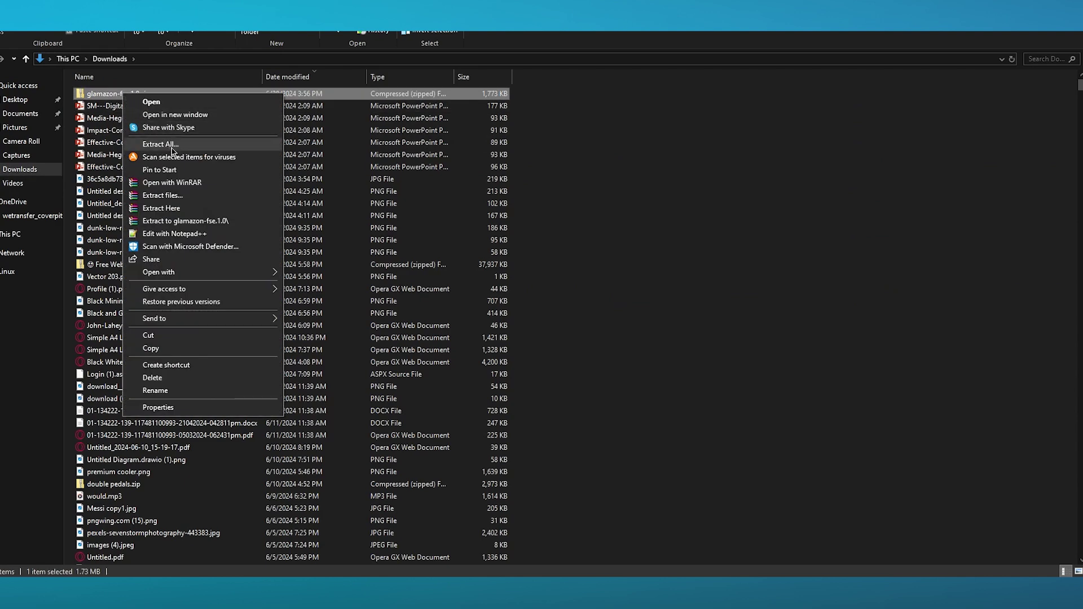
{"action": "left_click", "coordinate": [174, 222]}
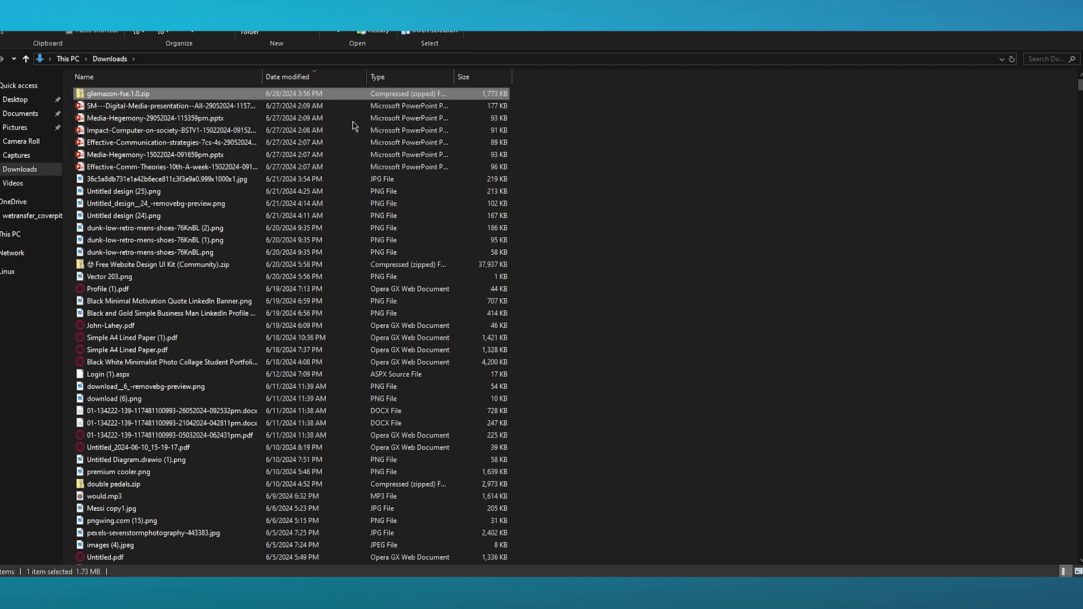
Open the glamazon-fse folder inside glamazon-fse.1.0.zip and inspect its theme files, including the contents of the languages folder
{"action": "double_click", "coordinate": [232, 97]}
{"action": "double_click", "coordinate": [241, 97]}
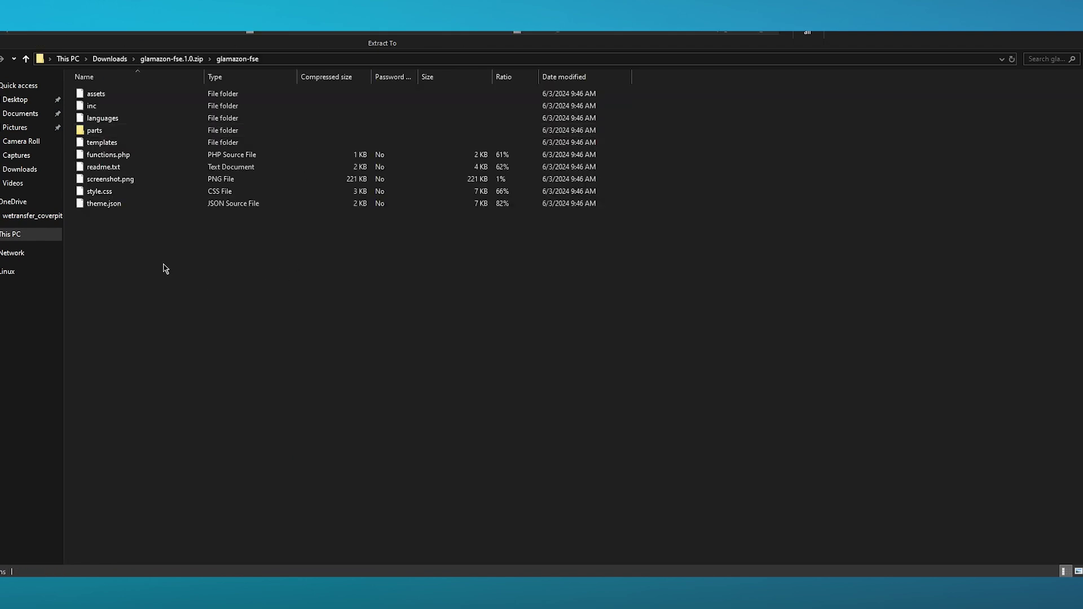
{"action": "left_click_drag", "start_coordinate": [224, 265], "coordinate": [233, 92]}
{"action": "left_click", "coordinate": [309, 294]}
{"action": "double_click", "coordinate": [178, 118]}
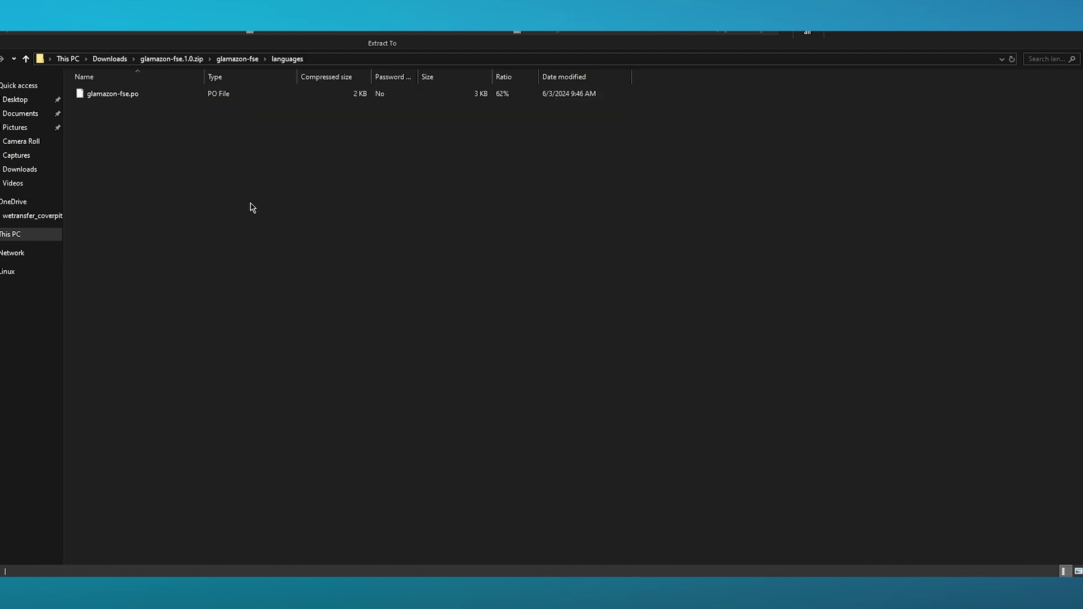
{"action": "key", "text": "alt+Left"}
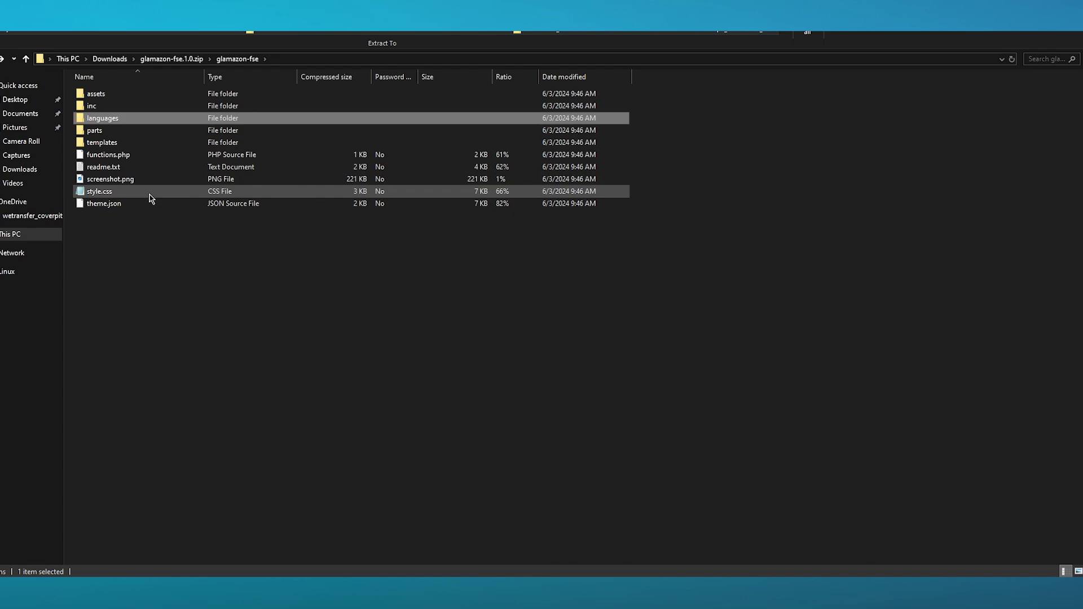
Open style.css from the glamazon-fse folder in Notepad and examine the theme header and style rules through the end of the file
{"action": "left_click", "coordinate": [151, 198]}
{"action": "double_click", "coordinate": [152, 198]}
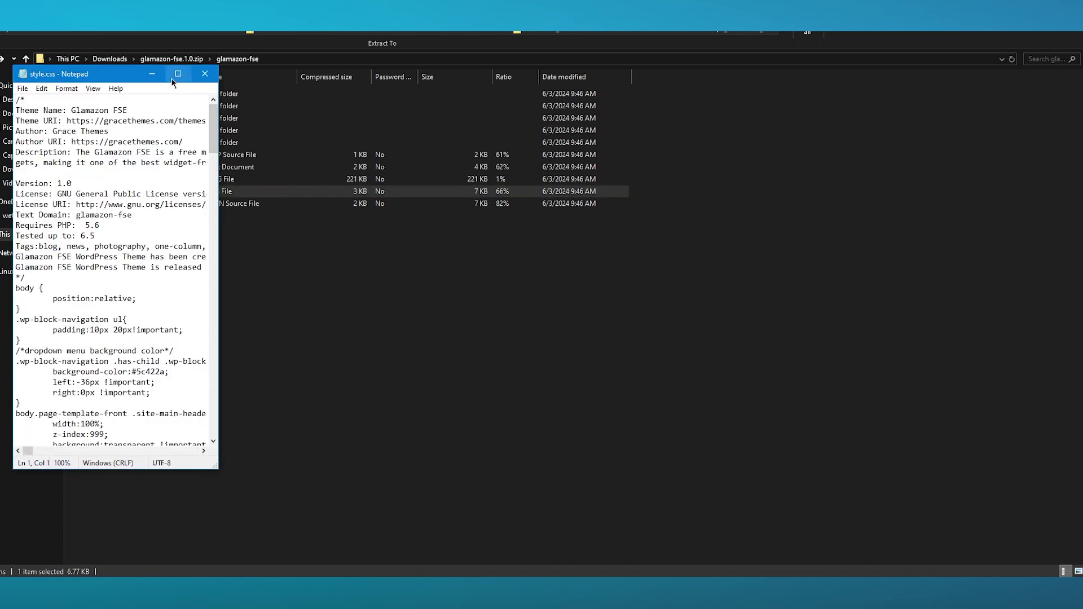
{"action": "left_click", "coordinate": [177, 74]}
{"action": "scroll", "coordinate": [279, 171], "scroll_direction": "down", "scroll_amount": 15}
{"action": "scroll", "coordinate": [279, 171], "scroll_direction": "down", "scroll_amount": 20}
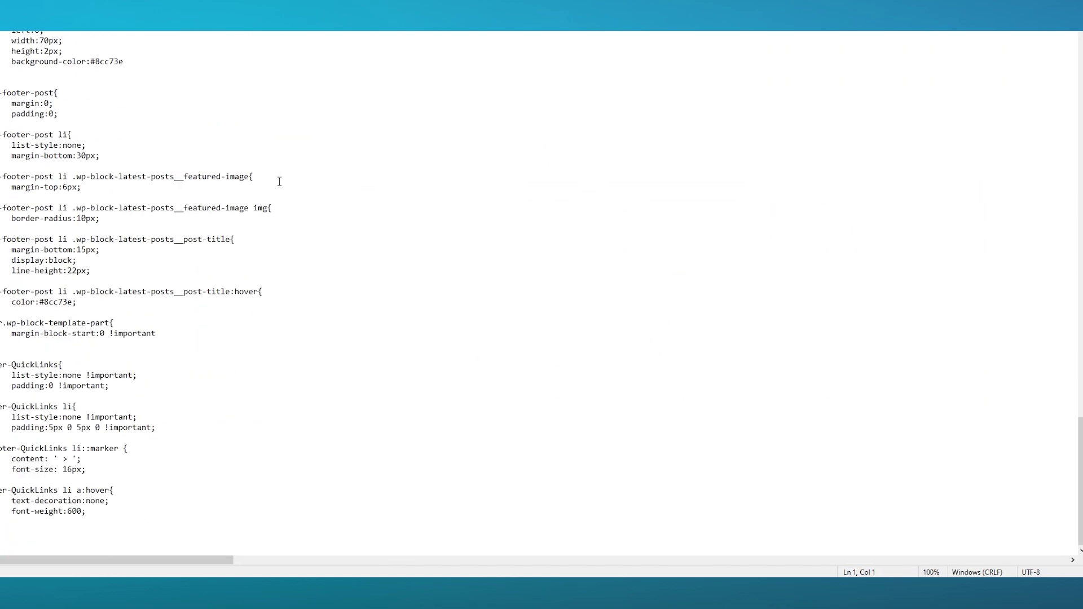
{"action": "scroll", "coordinate": [279, 172], "scroll_direction": "up", "scroll_amount": 20}
{"action": "scroll", "coordinate": [122, 135], "scroll_direction": "up", "scroll_amount": 10}
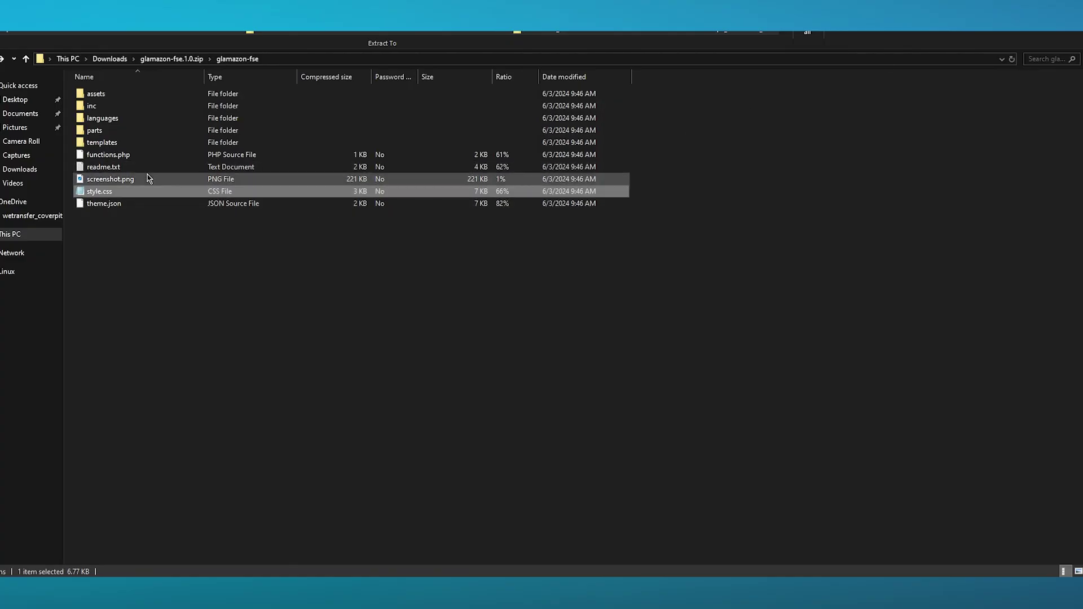
View the theme's preview image, screenshot.png, and close the image viewer
{"action": "left_click", "coordinate": [148, 180]}
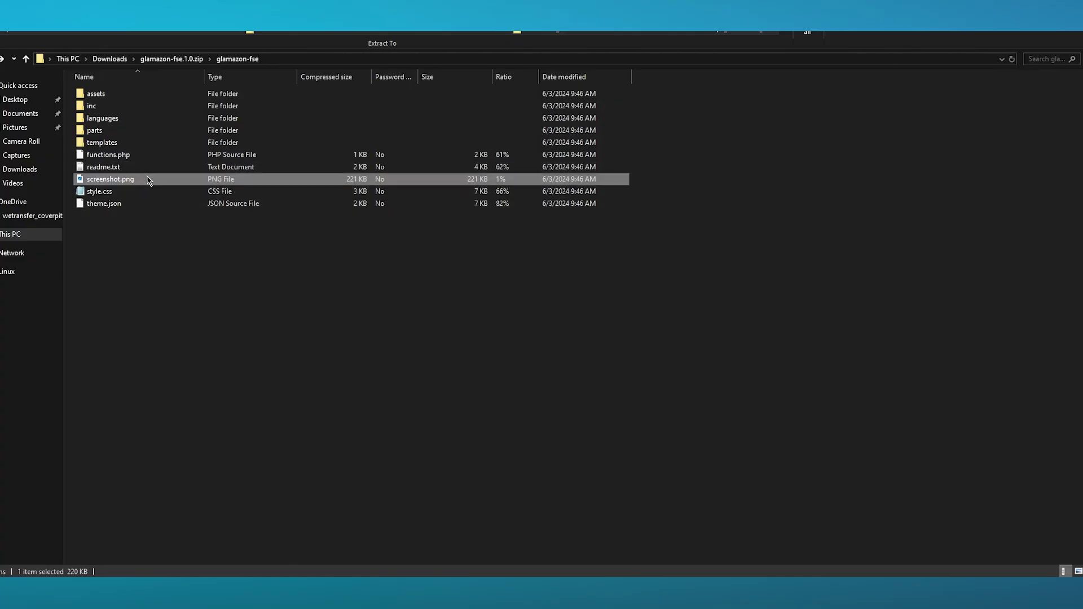
{"action": "double_click", "coordinate": [149, 179]}
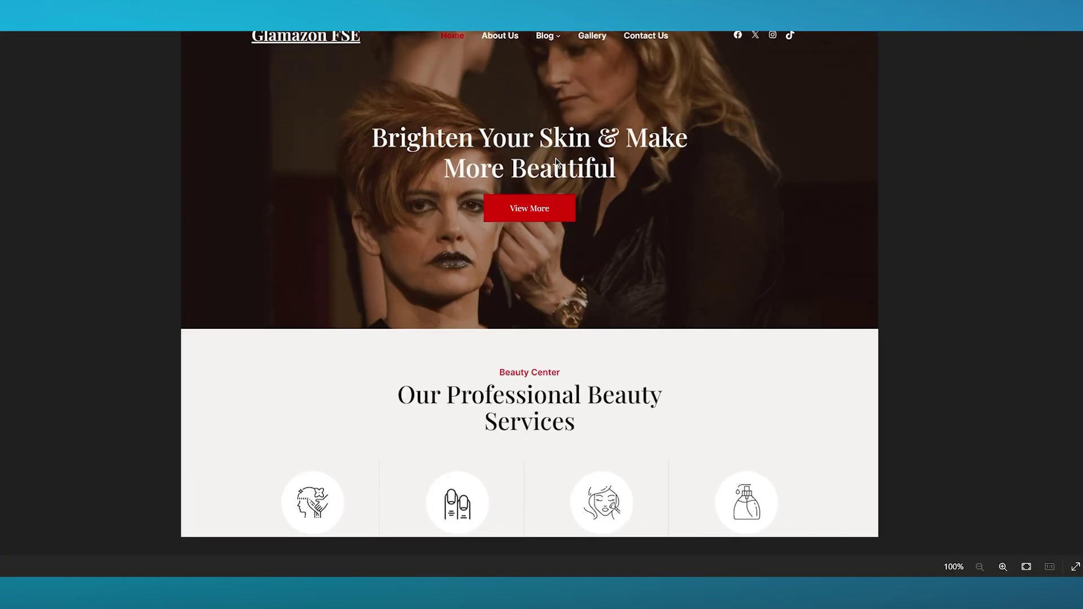
{"action": "scroll", "coordinate": [556, 161], "scroll_direction": "up", "scroll_amount": 3}
{"action": "scroll", "coordinate": [555, 161], "scroll_direction": "down", "scroll_amount": 3}
{"action": "key", "text": "alt+F4"}
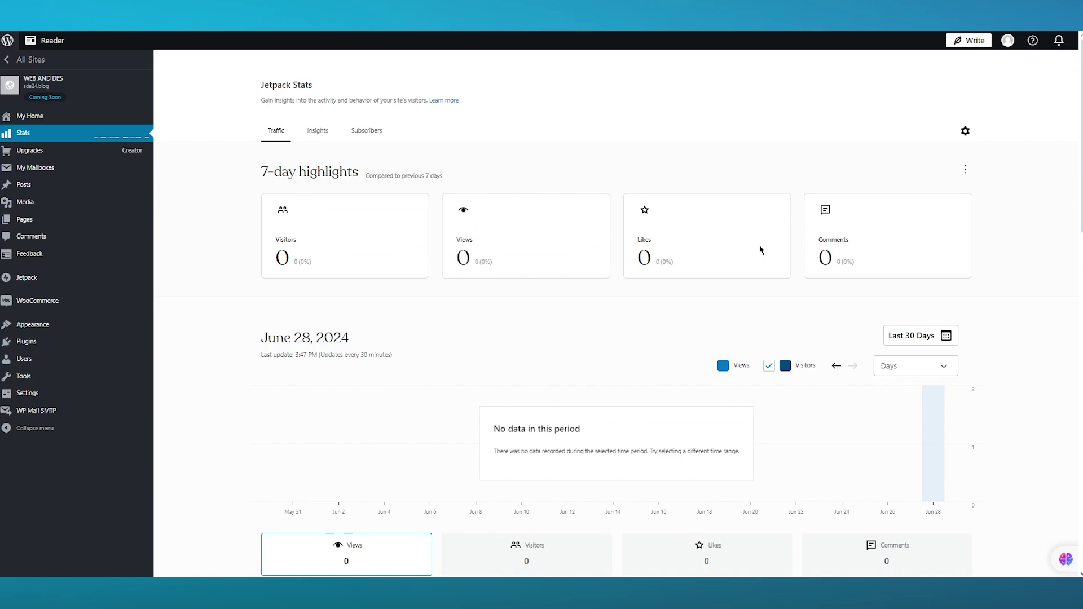
Switch to the WordPress.com dashboard and open the theme upload form on the Add Themes page
{"action": "left_click", "coordinate": [80, 325]}
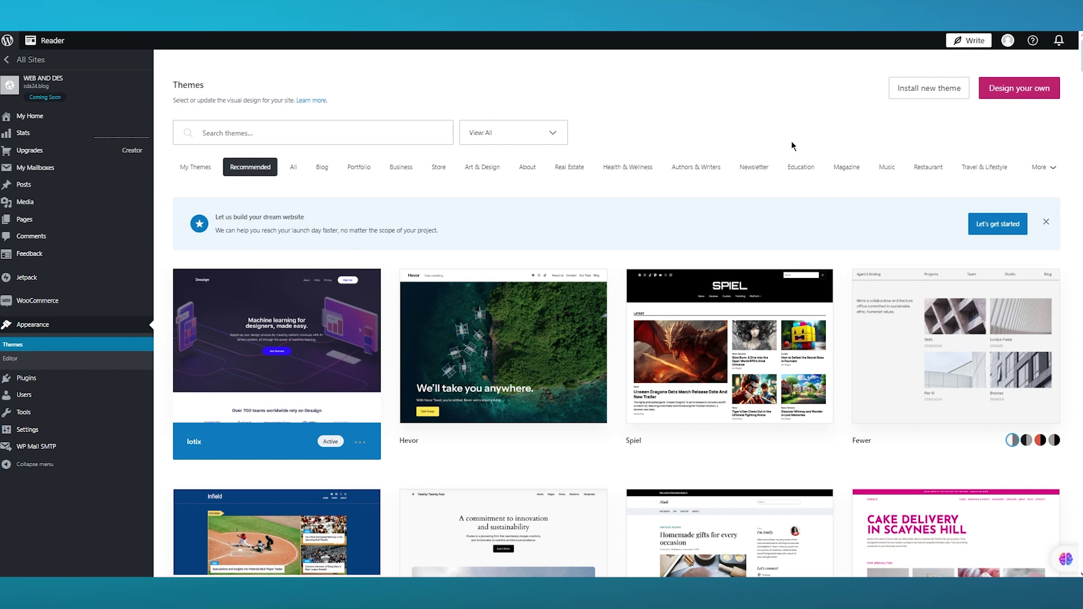
{"action": "left_click", "coordinate": [951, 91]}
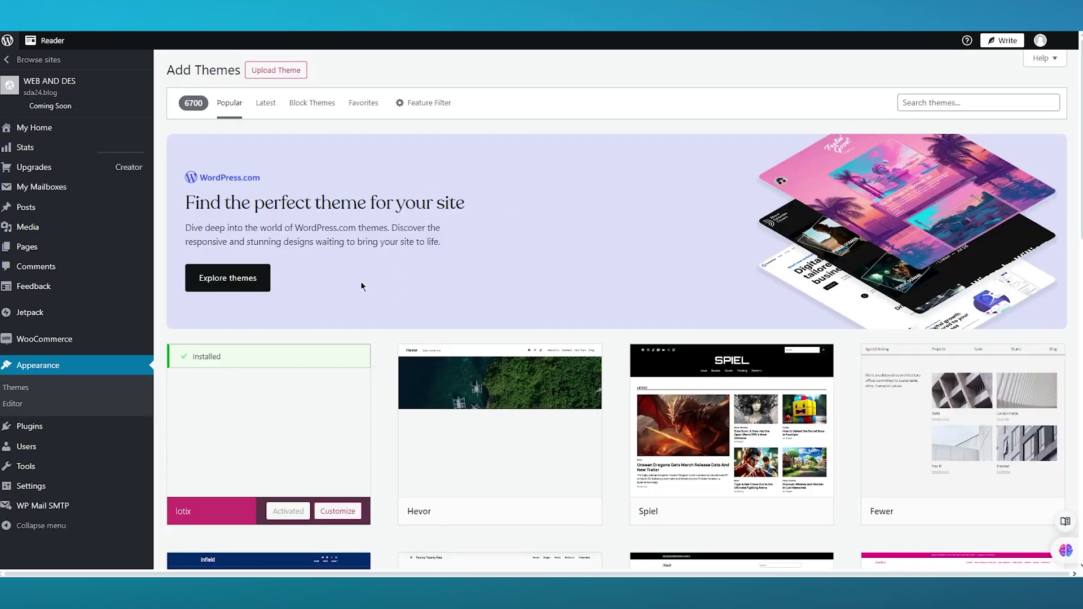
{"action": "left_click", "coordinate": [291, 72]}
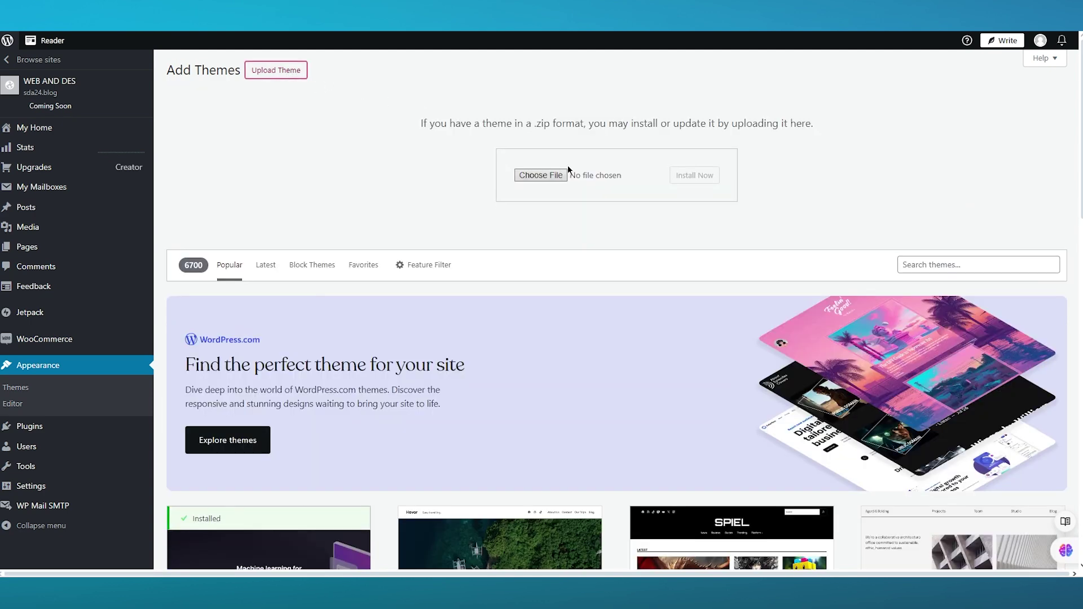
Install the theme from the glamazon-fse.1.0.zip file in the upload form and activate it
{"action": "left_click", "coordinate": [533, 176]}
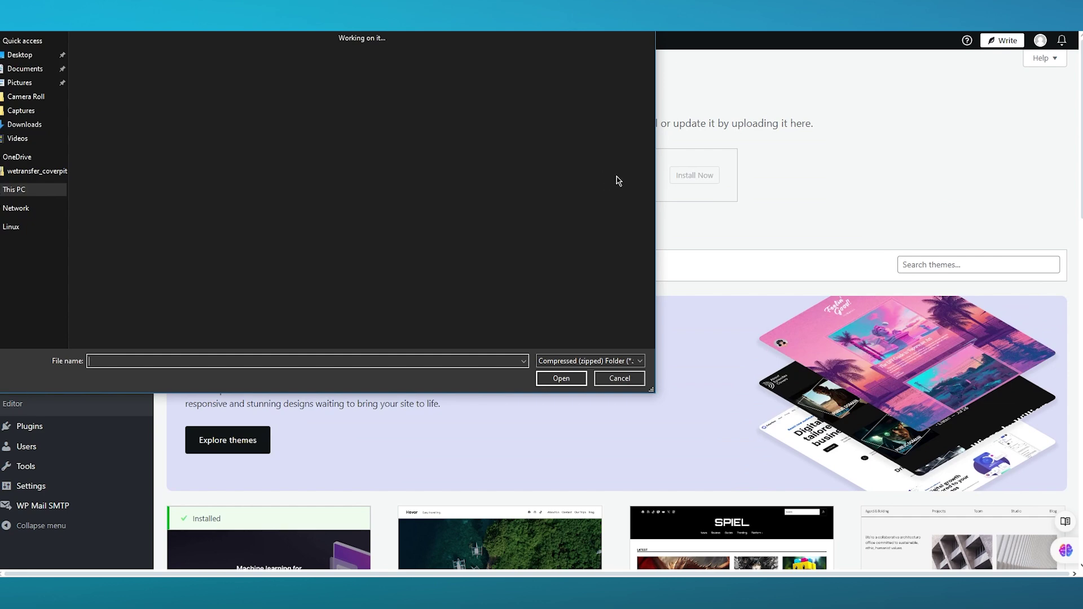
{"action": "left_click", "coordinate": [99, 64]}
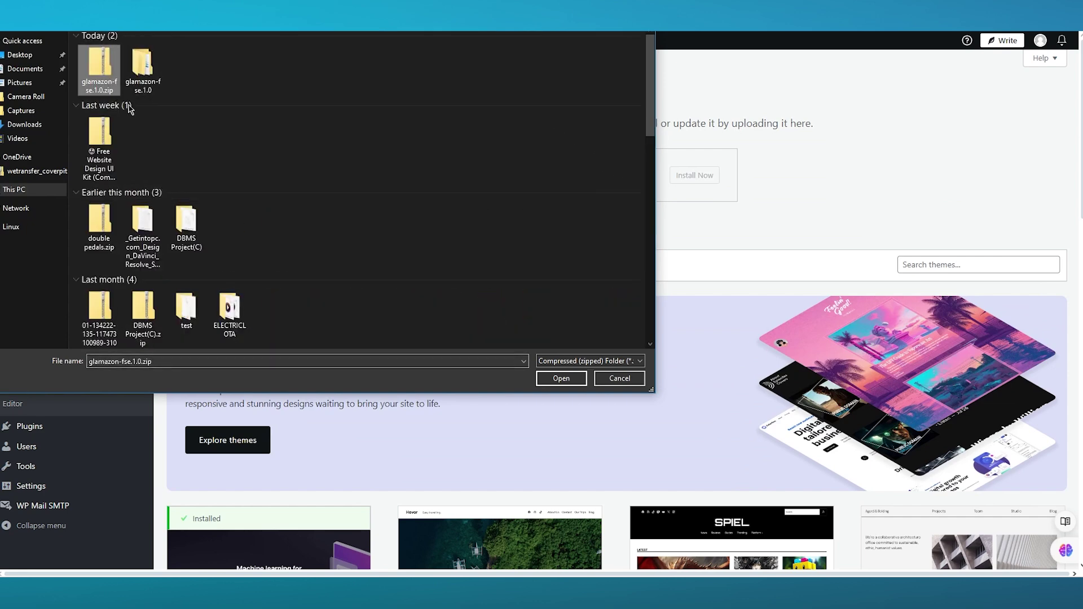
{"action": "left_click", "coordinate": [561, 377]}
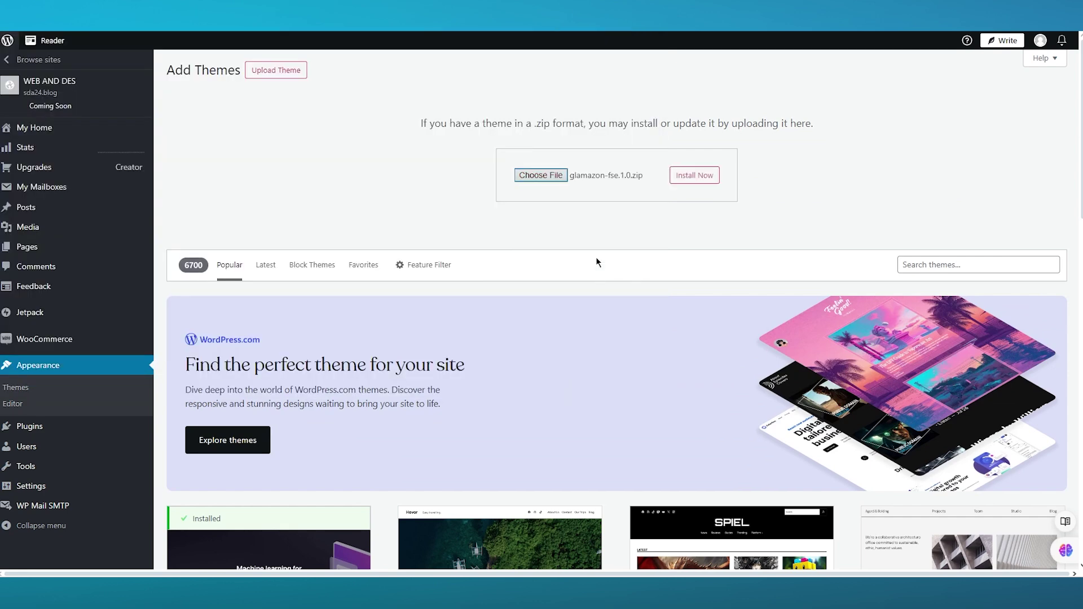
{"action": "left_click", "coordinate": [709, 173]}
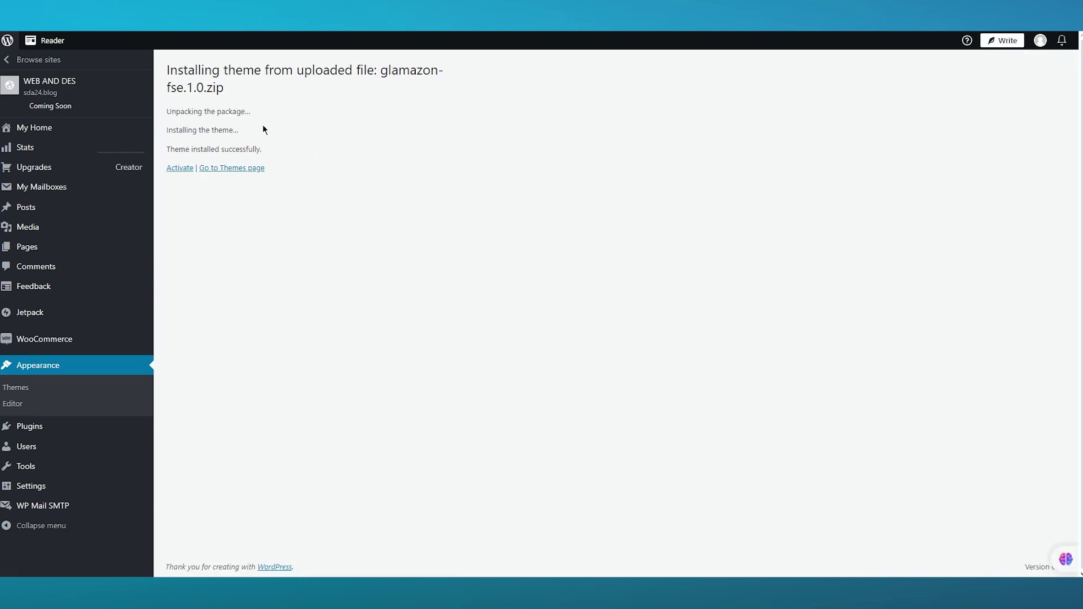
{"action": "left_click", "coordinate": [180, 169]}
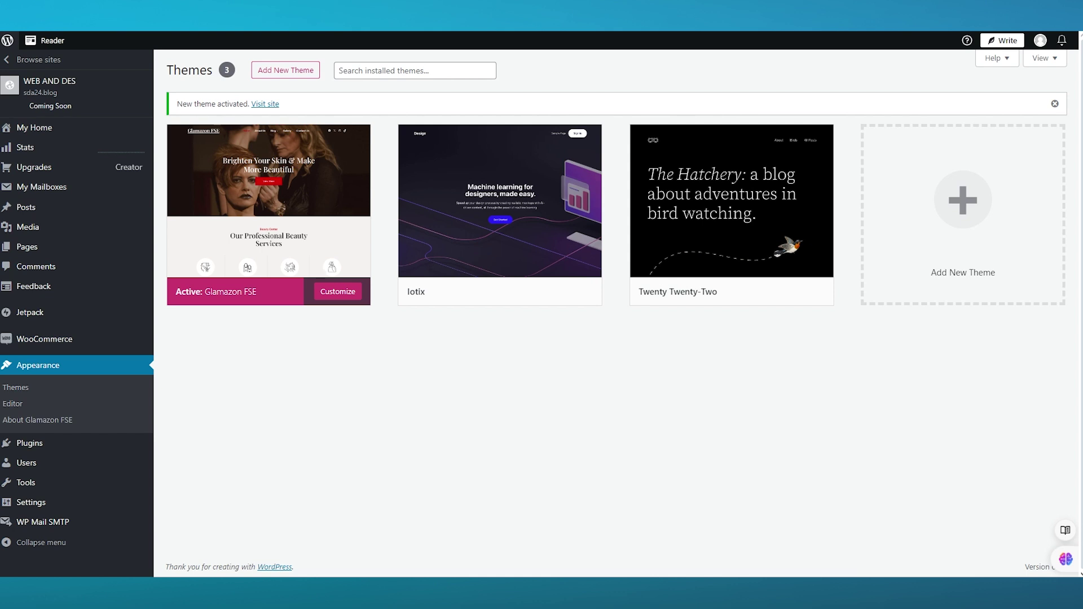
Look over the installed themes and open the page for adding a new plugin
{"action": "mouse_move", "coordinate": [429, 229]}
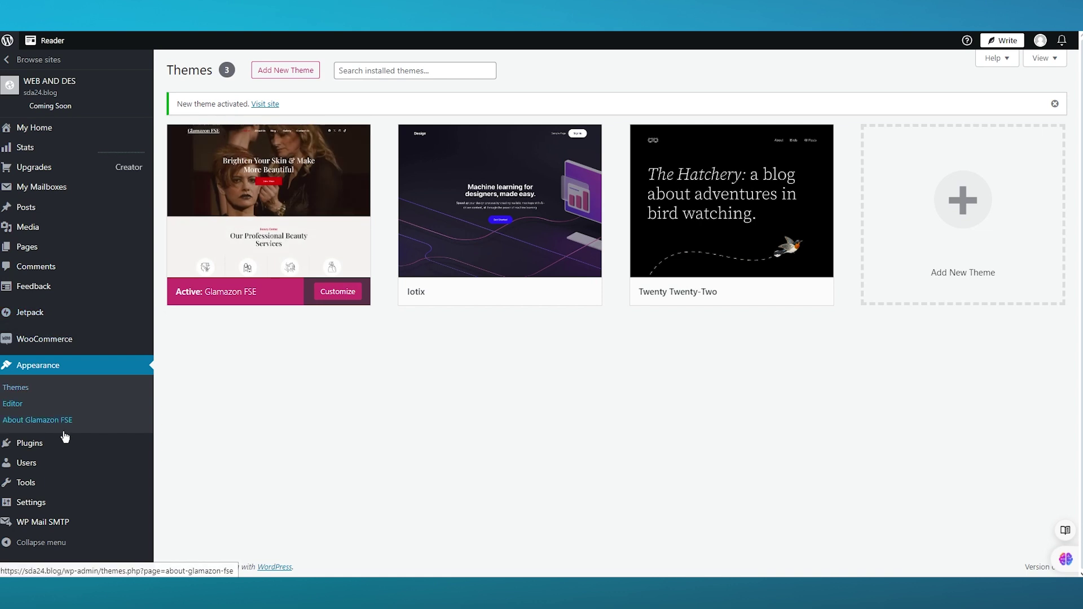
{"action": "mouse_move", "coordinate": [68, 445]}
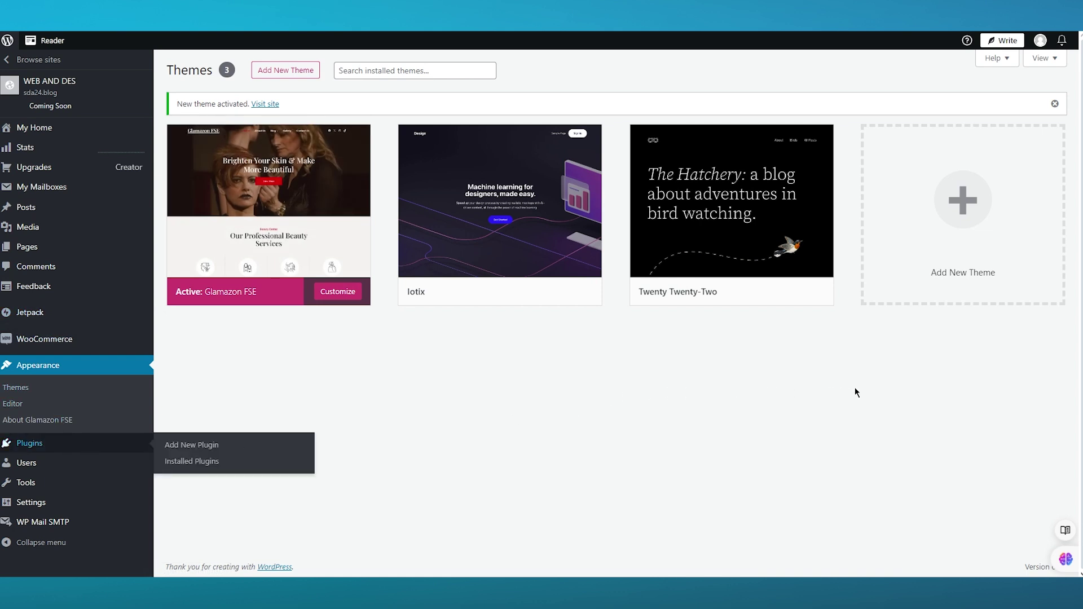
{"action": "left_click", "coordinate": [269, 431]}
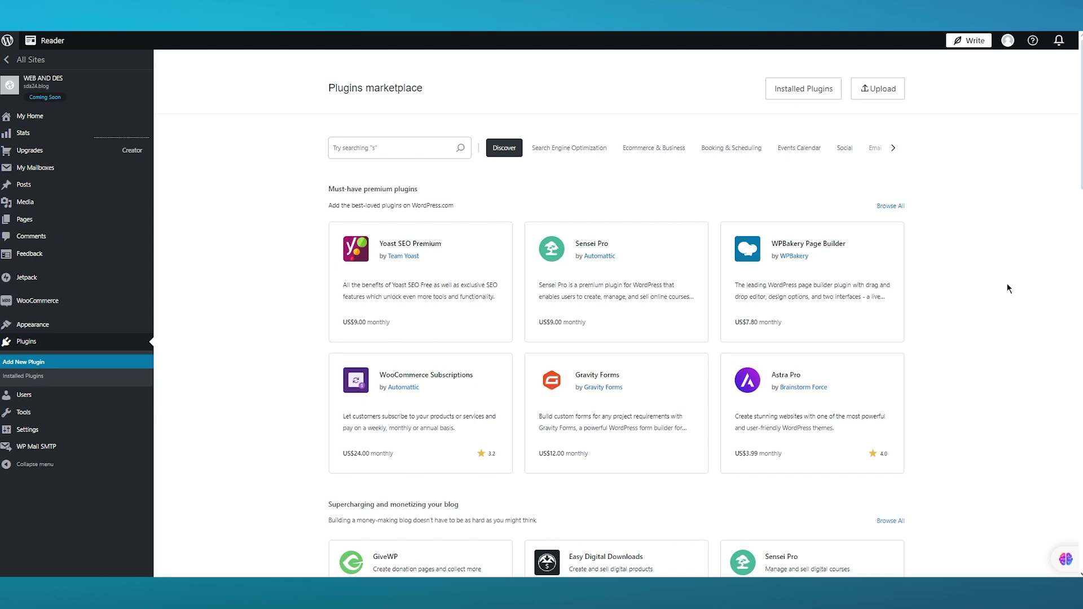
Open the WEB AND DES site preview and review its page with the Glamazon FSE theme applied
{"action": "mouse_move", "coordinate": [59, 413]}
{"action": "mouse_move", "coordinate": [69, 126]}
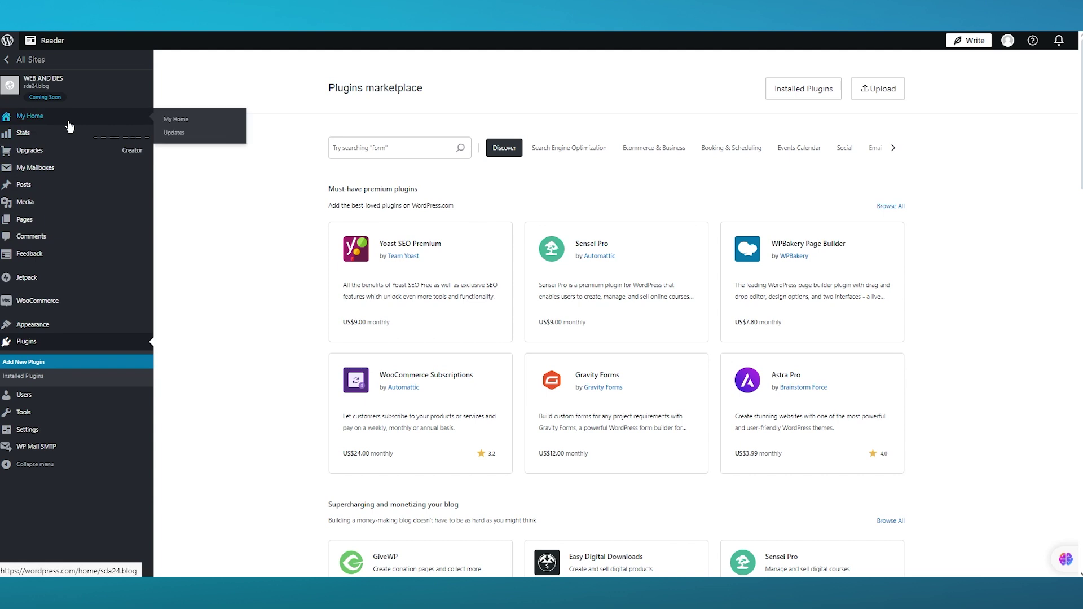
{"action": "left_click", "coordinate": [55, 90]}
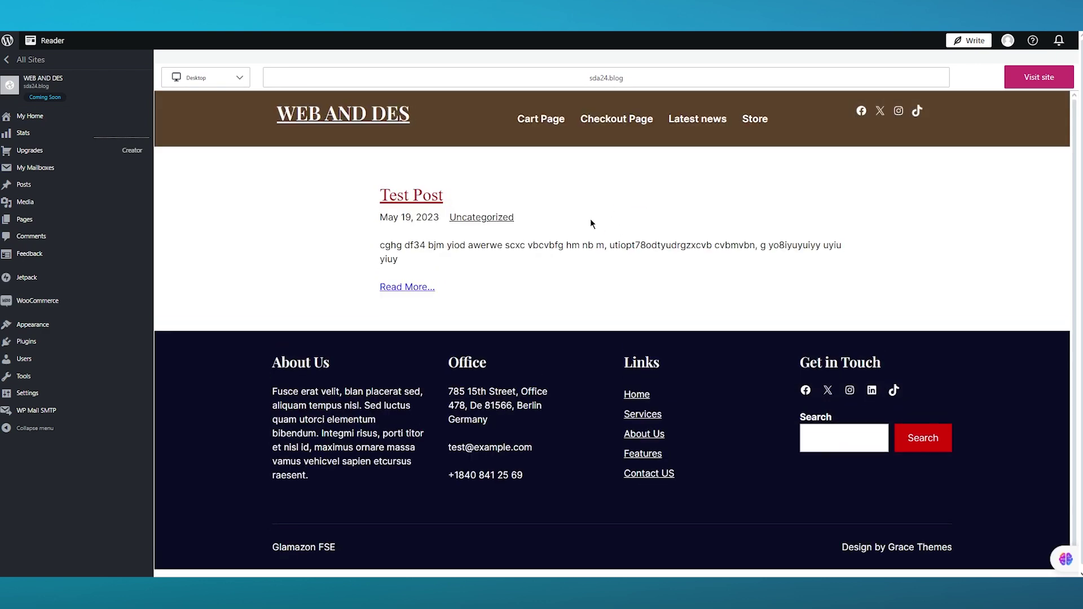
{"action": "scroll", "coordinate": [508, 214], "scroll_direction": "down", "scroll_amount": 2}
{"action": "scroll", "coordinate": [423, 187], "scroll_direction": "up", "scroll_amount": 2}
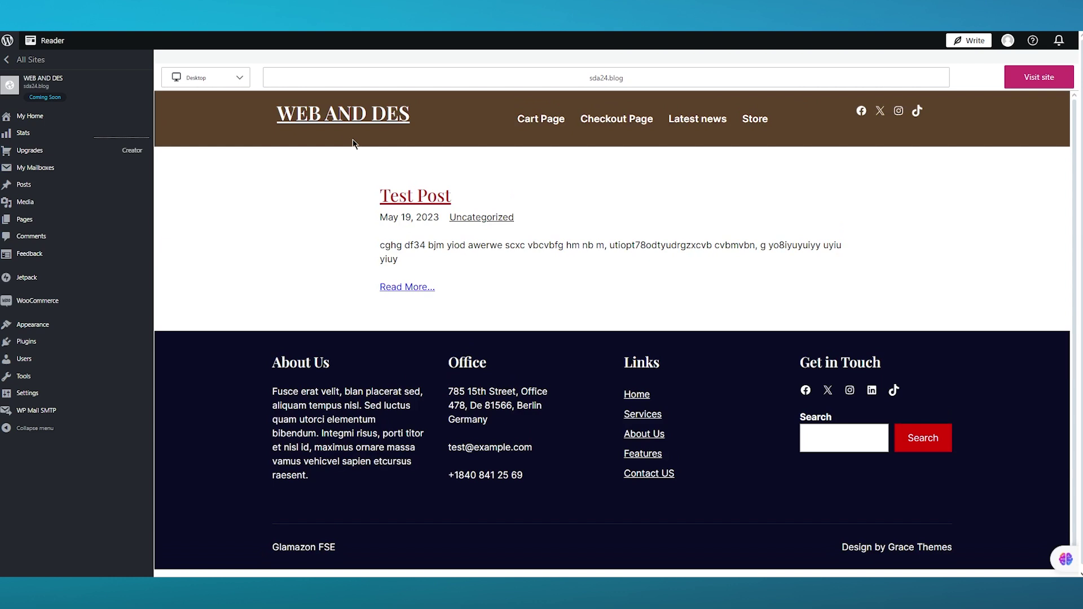
Open the About Glamazon FSE page and examine the theme's Demo Preview site
{"action": "mouse_move", "coordinate": [49, 327]}
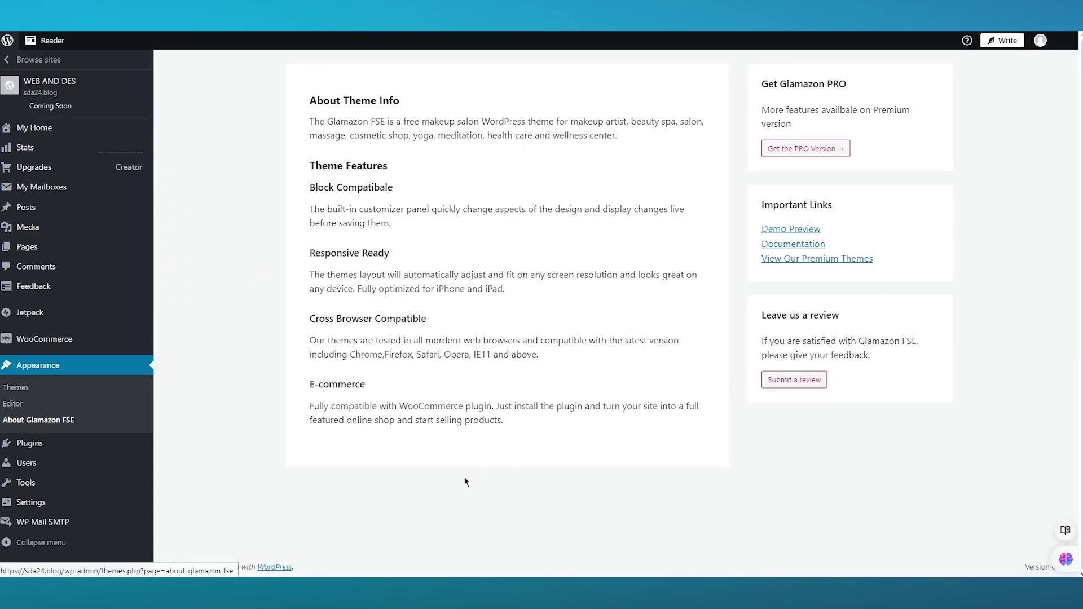
{"action": "right_click", "coordinate": [785, 233]}
{"action": "left_click", "coordinate": [801, 236]}
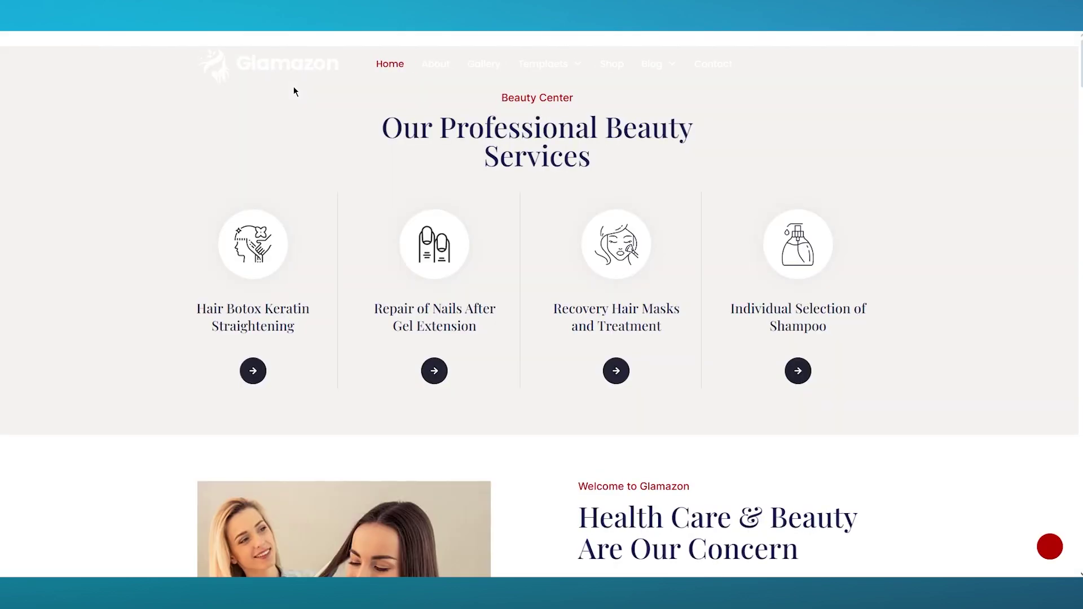
{"action": "scroll", "coordinate": [390, 188], "scroll_direction": "down", "scroll_amount": 4}
{"action": "scroll", "coordinate": [544, 199], "scroll_direction": "up", "scroll_amount": 4}
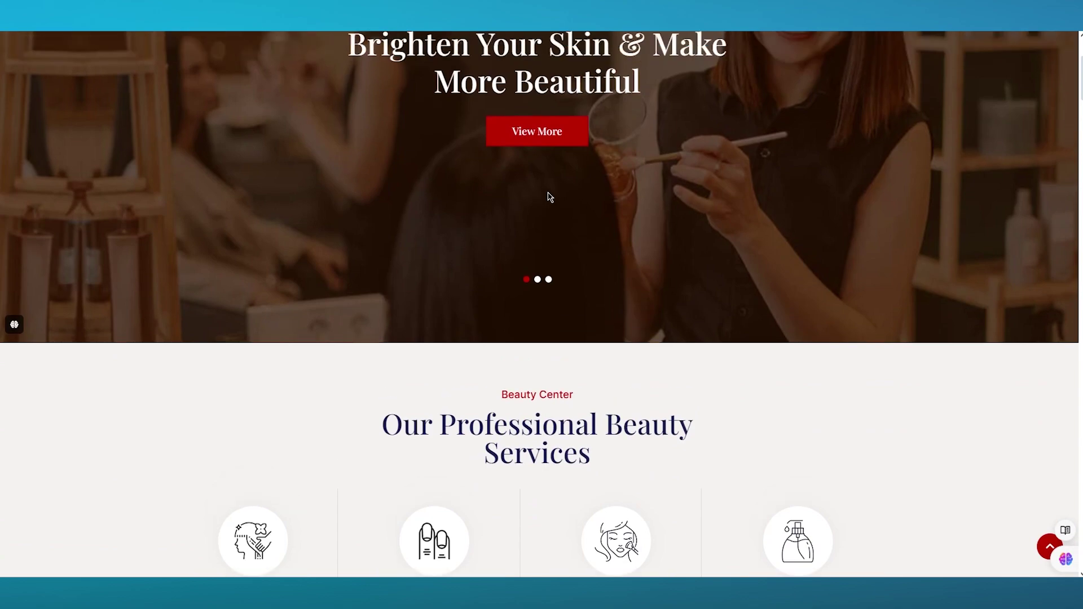
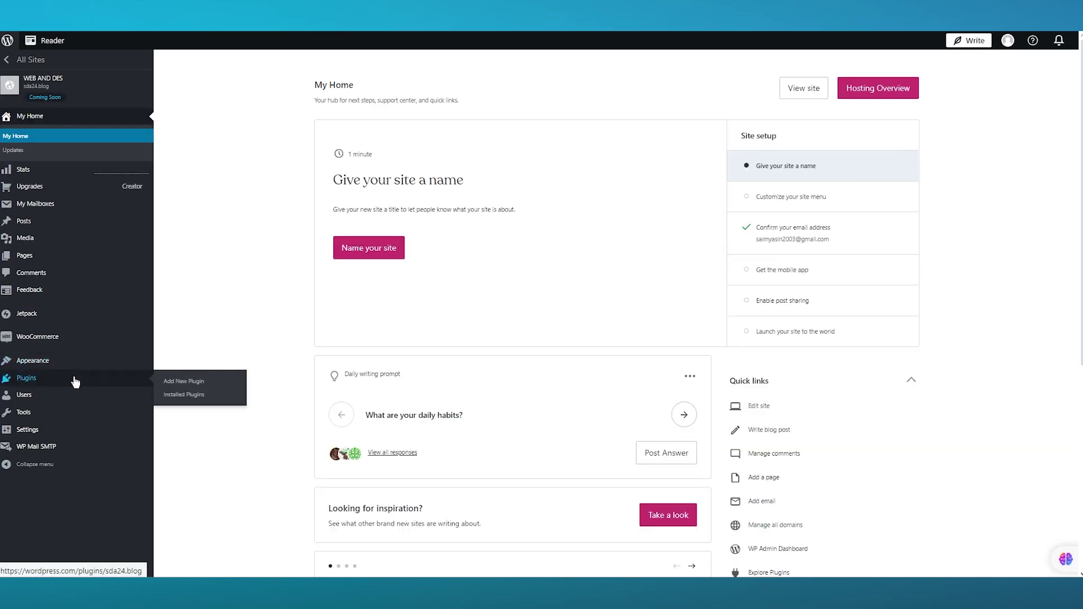
Open the Plugins marketplace and search it for "elementor"
{"action": "left_click", "coordinate": [26, 377]}
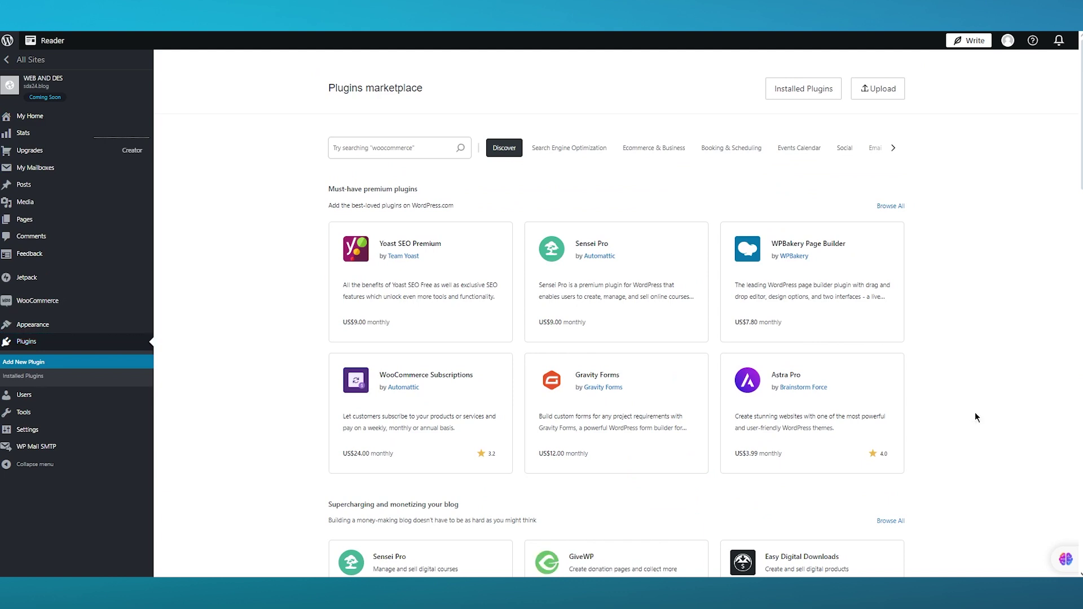
{"action": "left_click", "coordinate": [417, 142]}
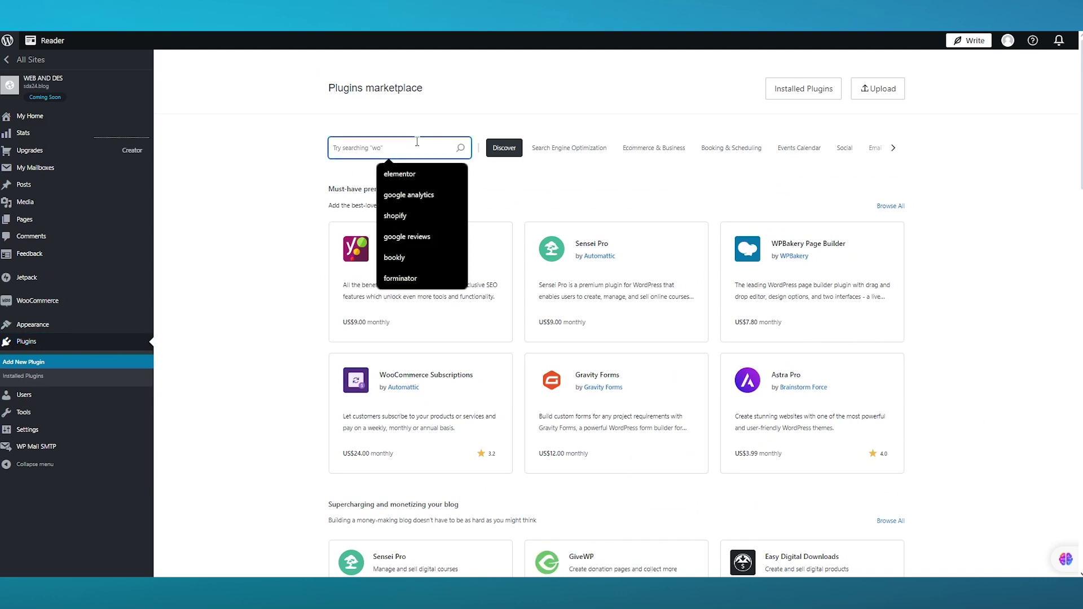
{"action": "type", "text": "elem"}
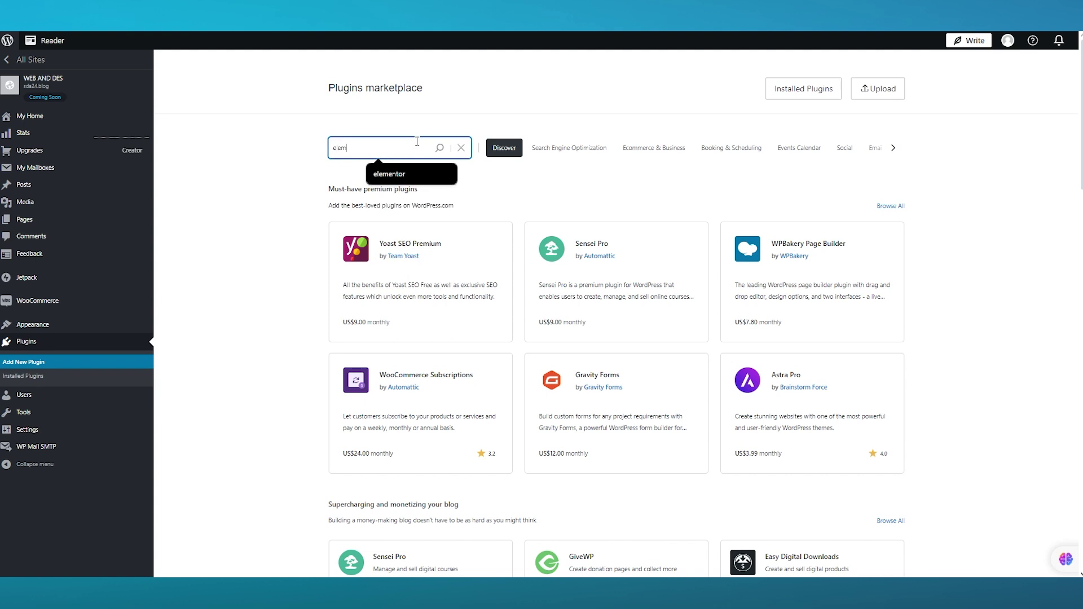
{"action": "type", "text": "entor"}
{"action": "key", "text": "Return"}
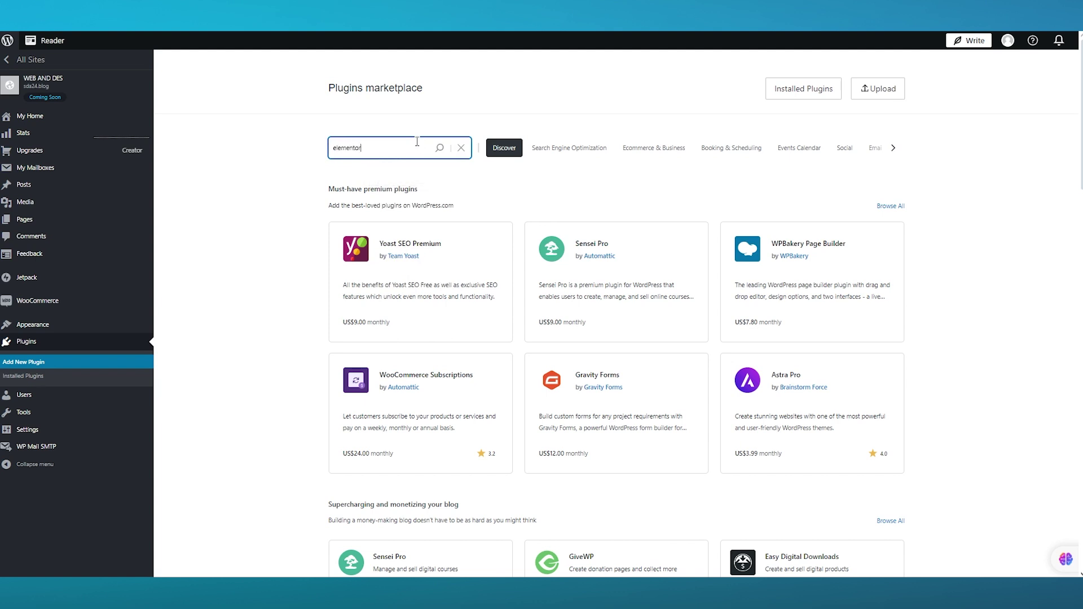